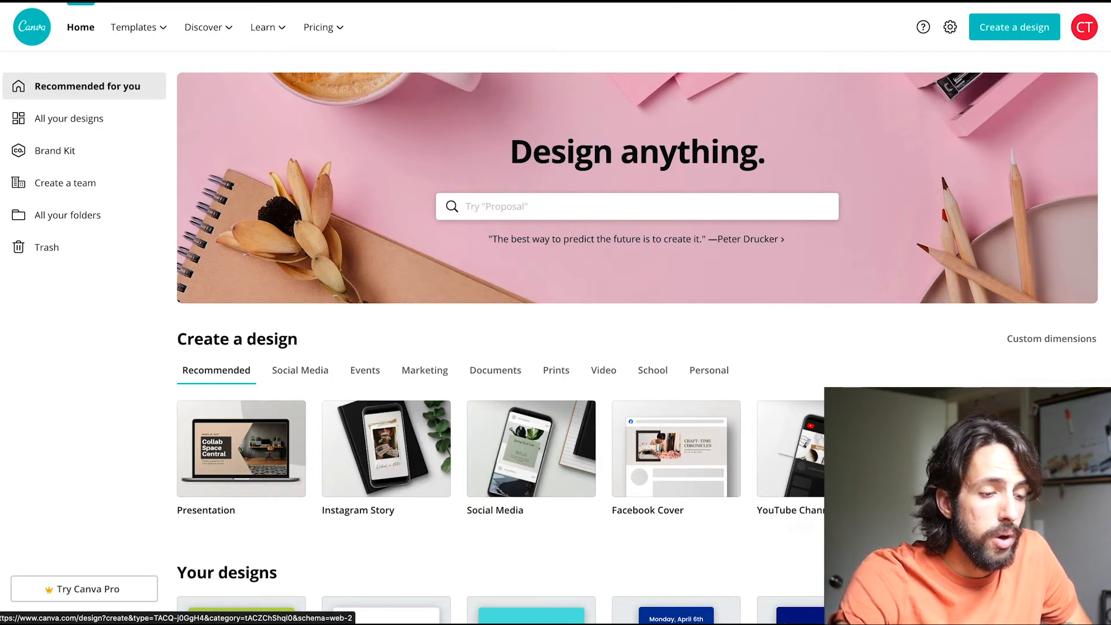
Look through the recommended design types offered for creating a new design.
{"action": "scroll", "coordinate": [949, 457], "scroll_direction": "right", "scroll_amount": 1}
{"action": "scroll", "coordinate": [950, 457], "scroll_direction": "right", "scroll_amount": 5}
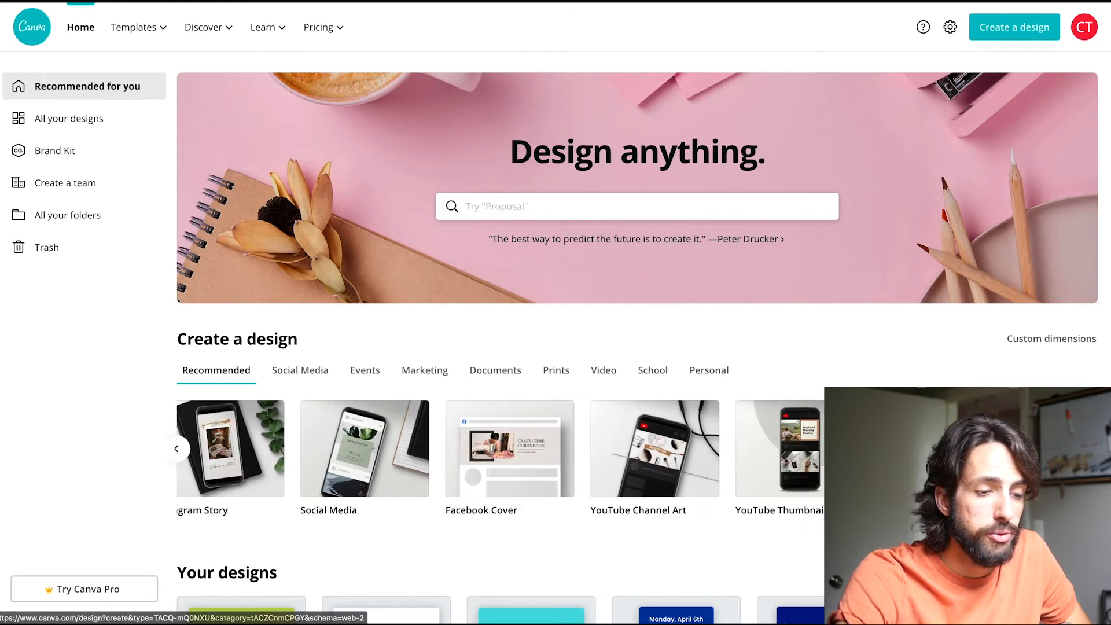
{"action": "scroll", "coordinate": [950, 458], "scroll_direction": "right", "scroll_amount": 3}
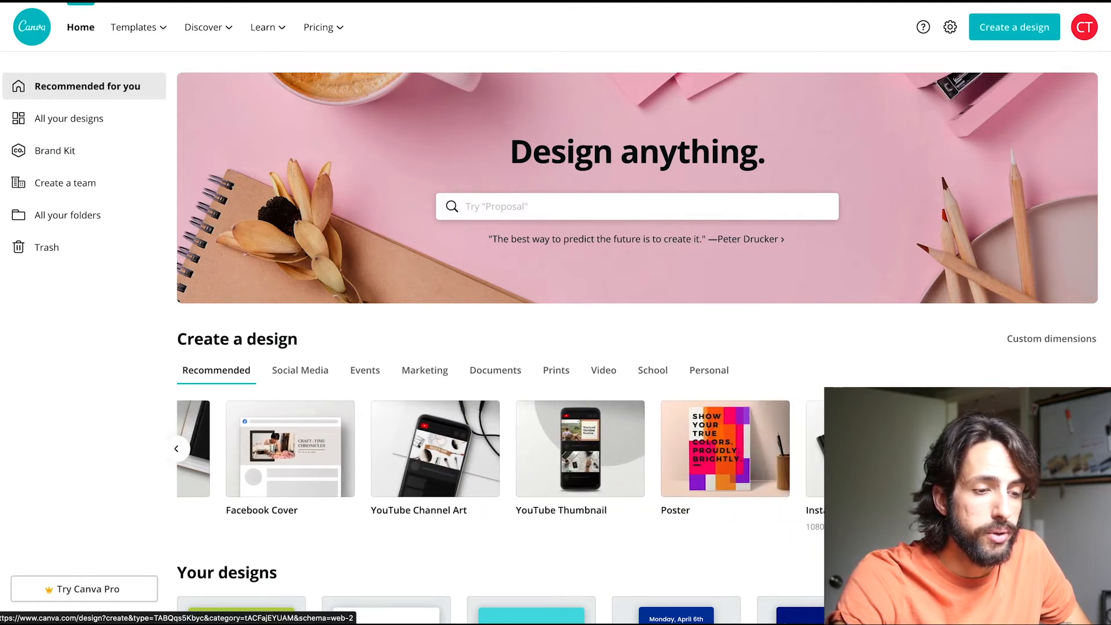
{"action": "scroll", "coordinate": [950, 457], "scroll_direction": "right", "scroll_amount": 4}
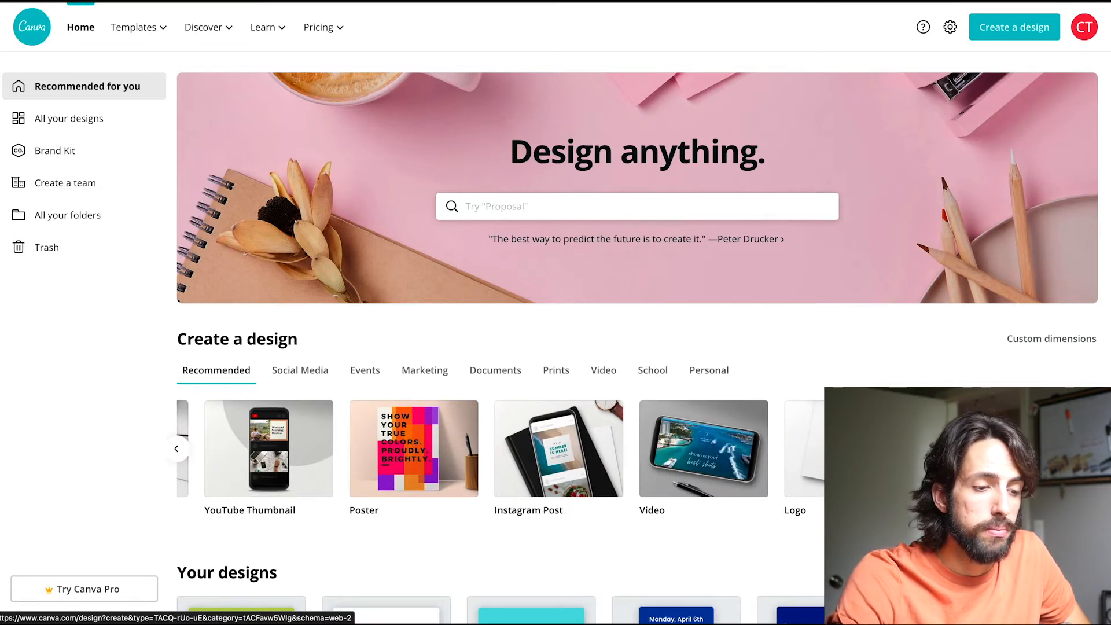
{"action": "scroll", "coordinate": [950, 458], "scroll_direction": "right", "scroll_amount": 2}
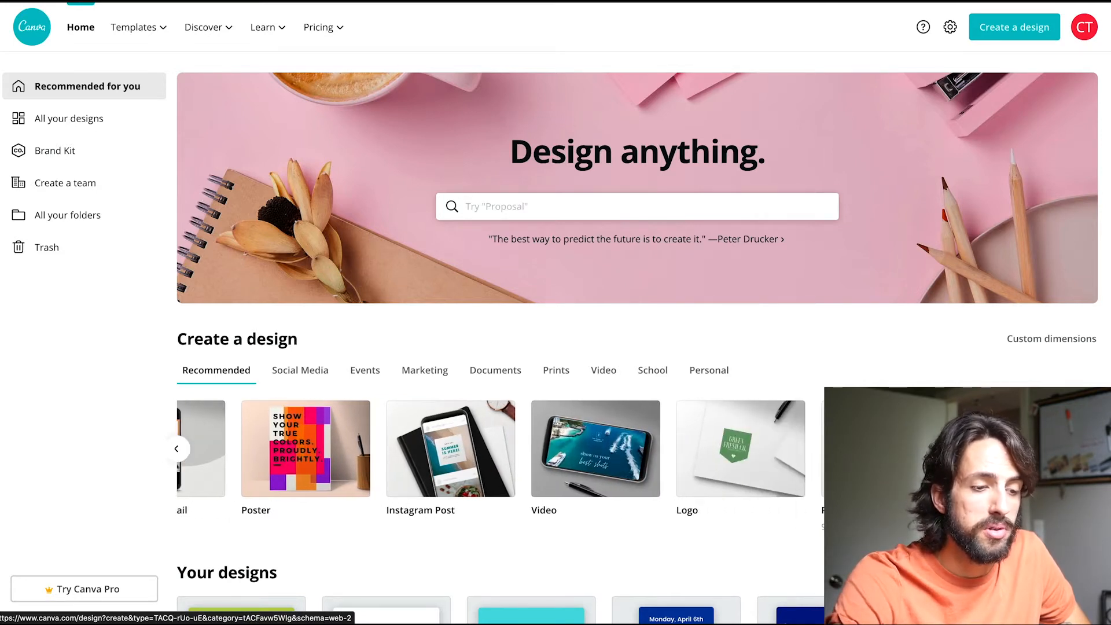
{"action": "scroll", "coordinate": [949, 457], "scroll_direction": "right", "scroll_amount": 2}
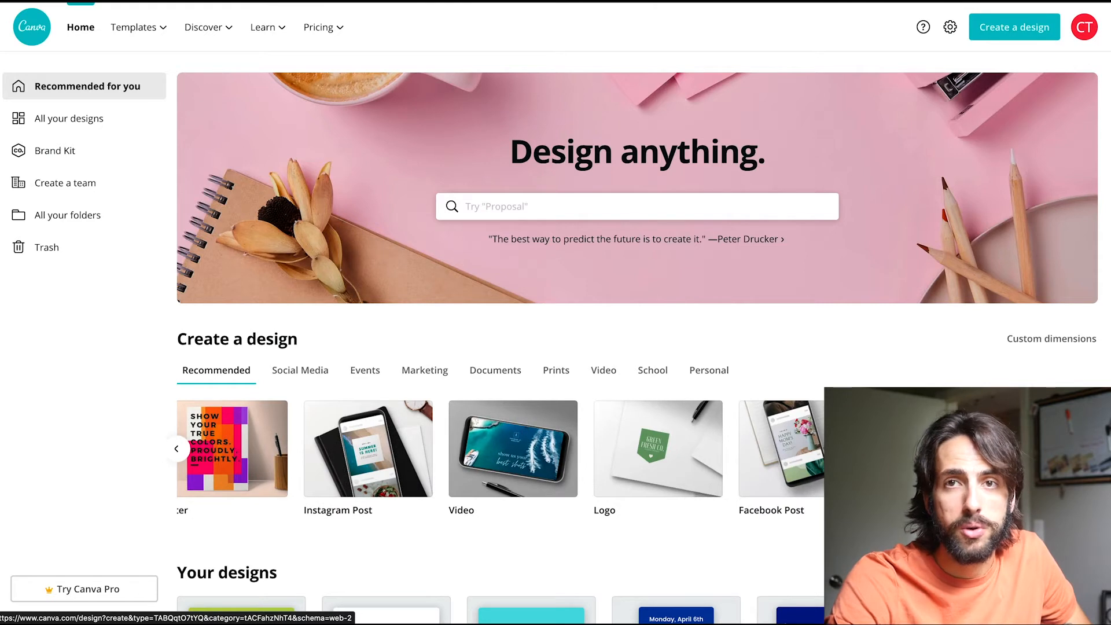
{"action": "scroll", "coordinate": [501, 449], "scroll_direction": "left", "scroll_amount": 8}
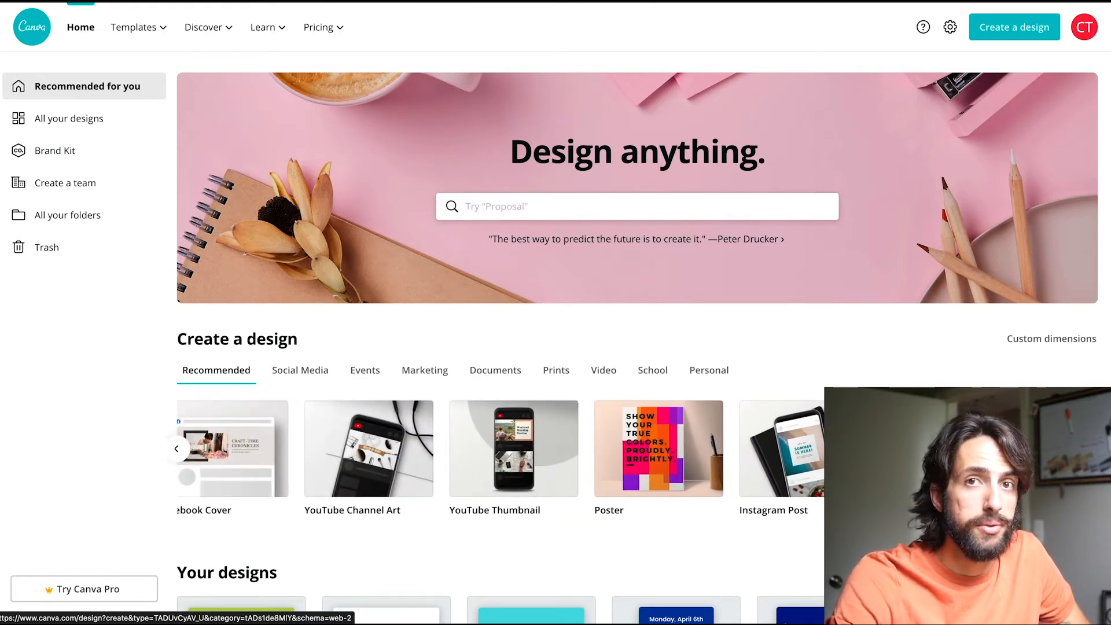
{"action": "scroll", "coordinate": [501, 449], "scroll_direction": "left", "scroll_amount": 8}
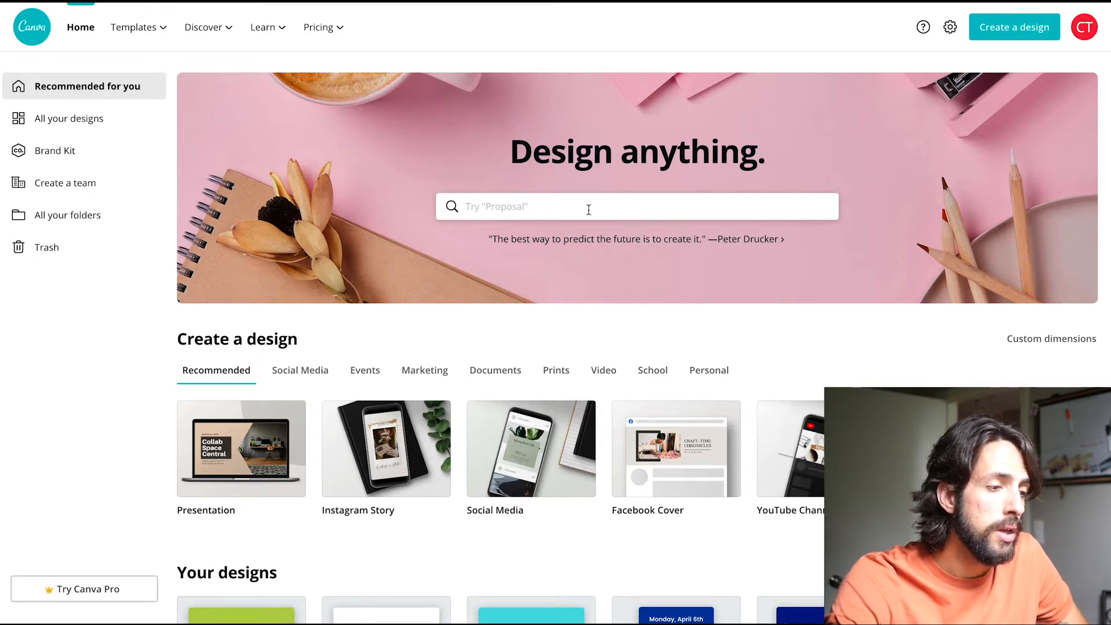
Search for "instagram story" templates by reusing the recent search.
{"action": "left_click", "coordinate": [502, 210]}
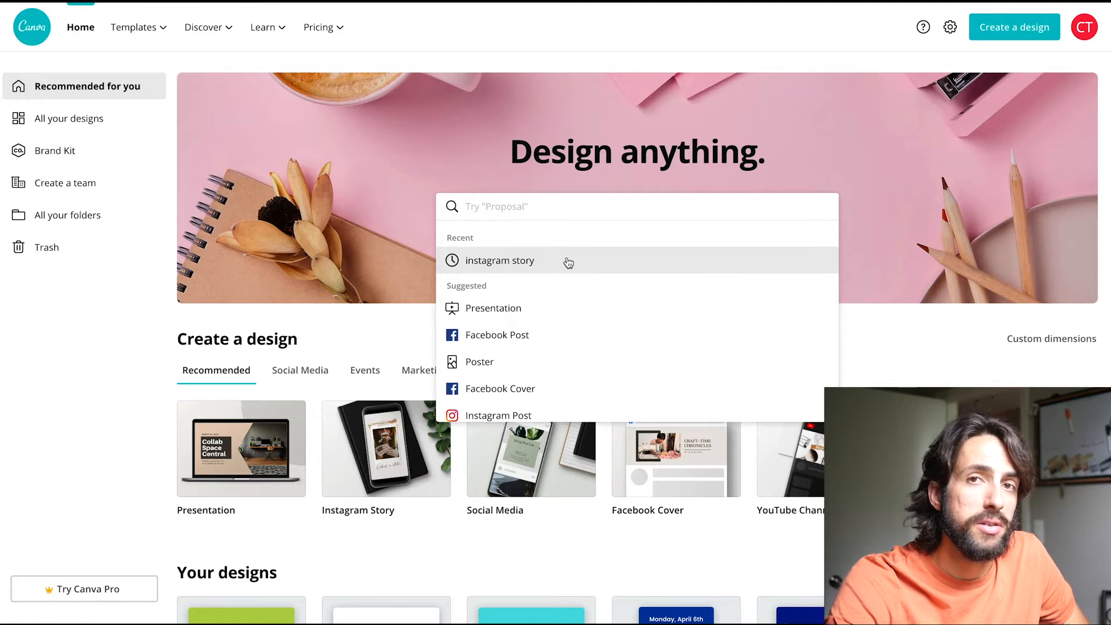
{"action": "left_click", "coordinate": [386, 322]}
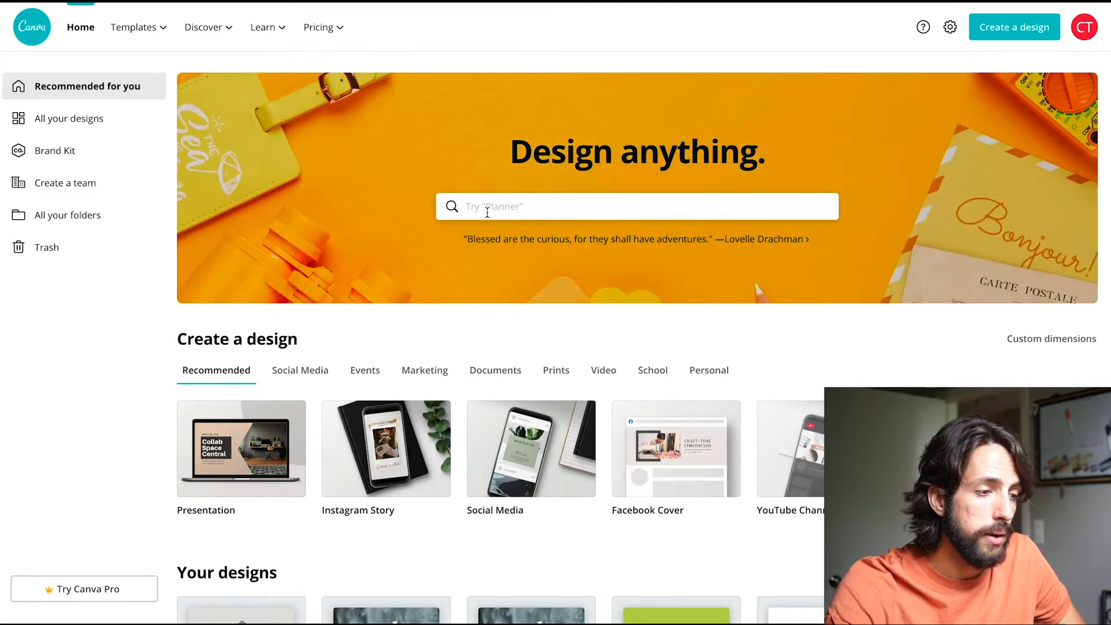
{"action": "left_click", "coordinate": [487, 211]}
{"action": "type", "text": "in"}
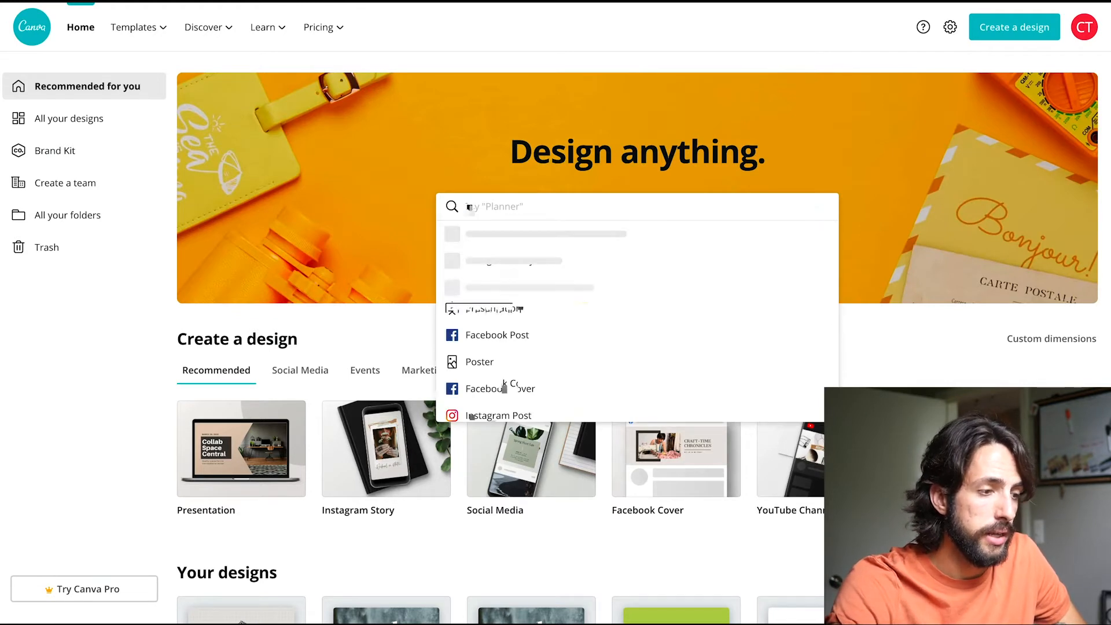
{"action": "key", "text": "BackSpace"}
{"action": "key", "text": "BackSpace"}
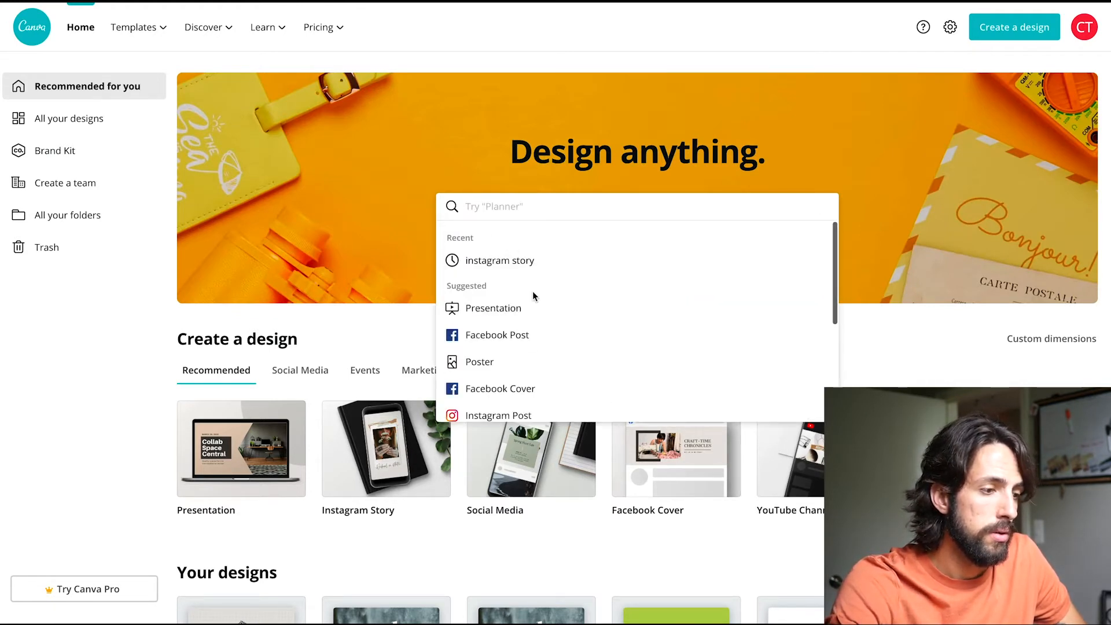
{"action": "left_click", "coordinate": [506, 262]}
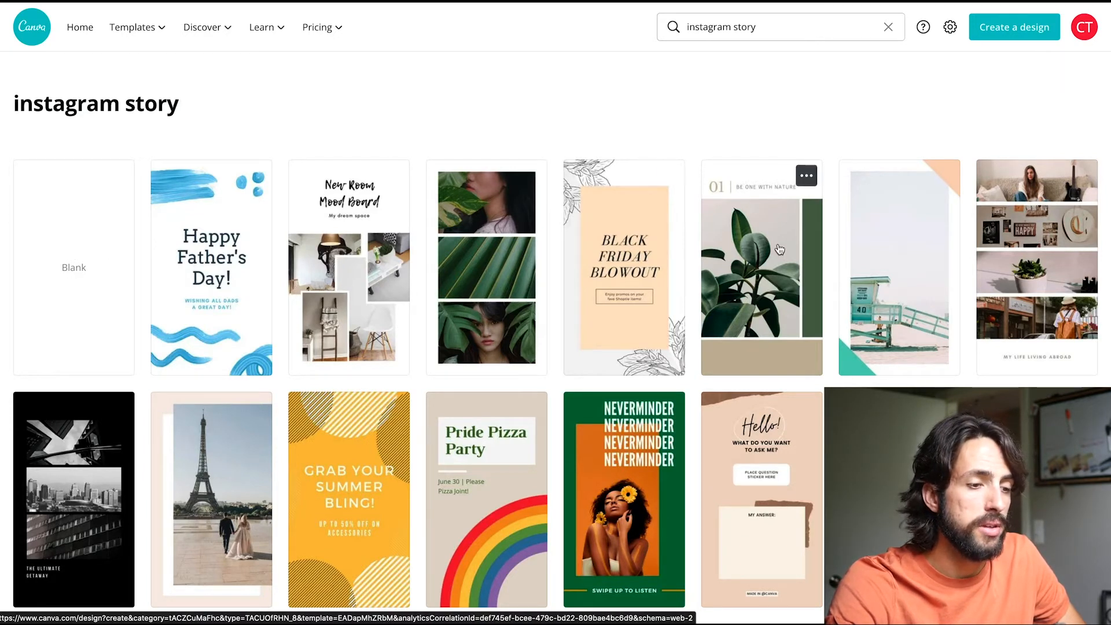
Open the "ask away!" travel story template with the waterfall photo from the Instagram story results.
{"action": "scroll", "coordinate": [780, 250], "scroll_direction": "down", "scroll_amount": 4}
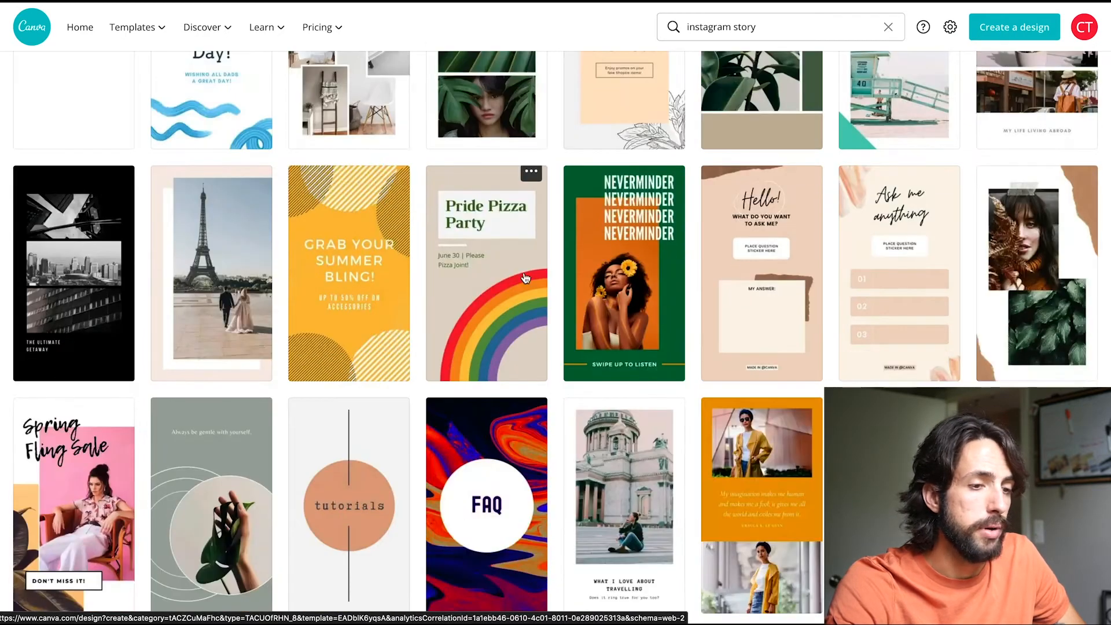
{"action": "scroll", "coordinate": [285, 277], "scroll_direction": "down", "scroll_amount": 2}
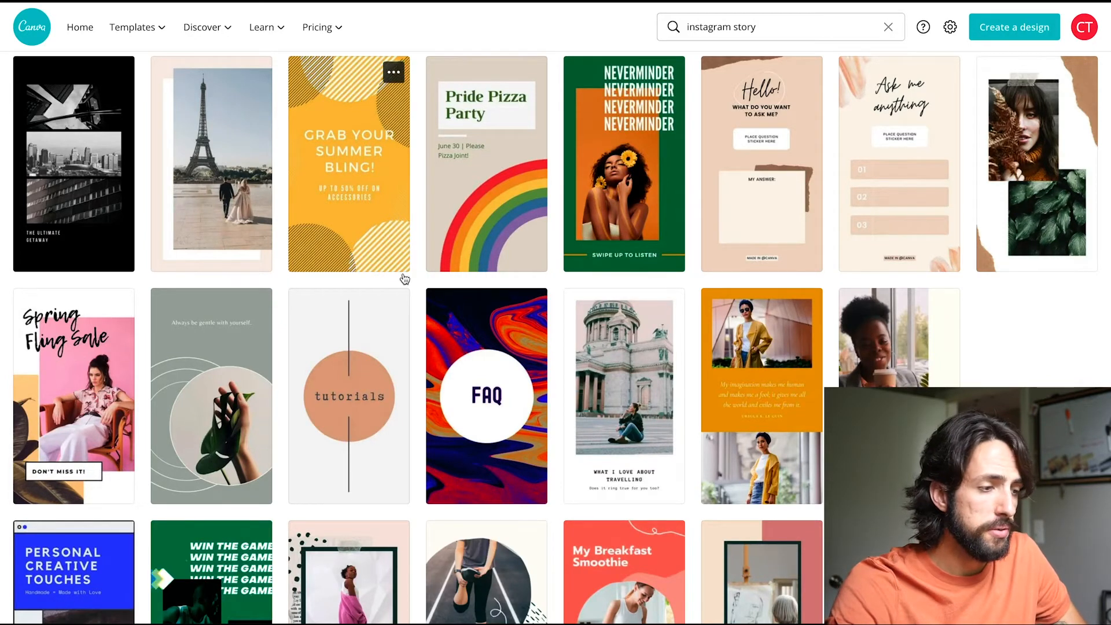
{"action": "scroll", "coordinate": [404, 273], "scroll_direction": "down", "scroll_amount": 2}
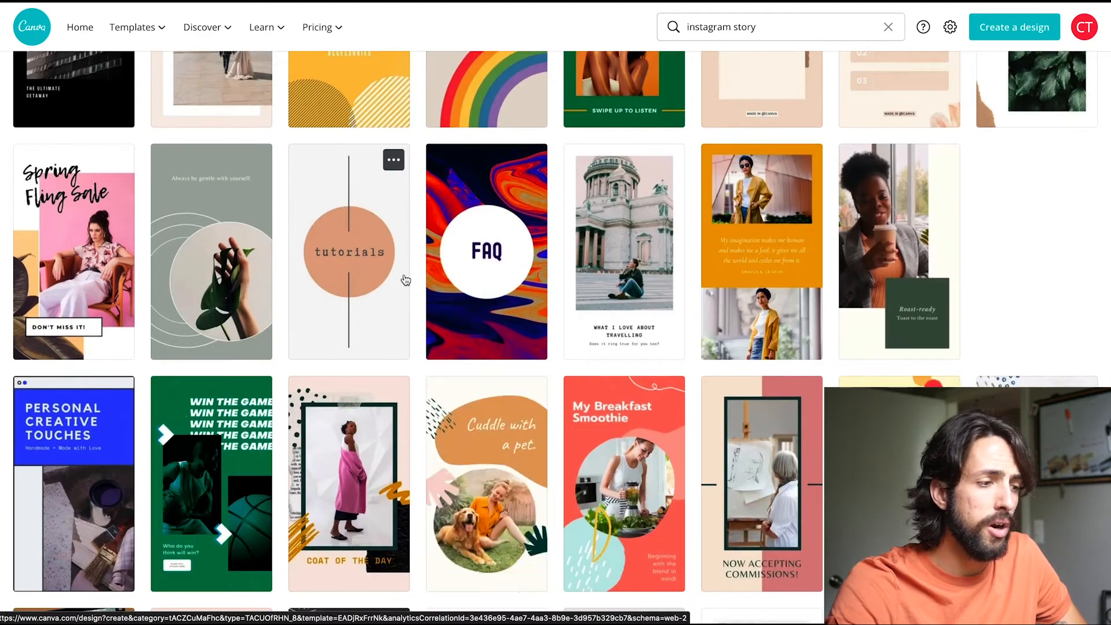
{"action": "scroll", "coordinate": [405, 280], "scroll_direction": "down", "scroll_amount": 2}
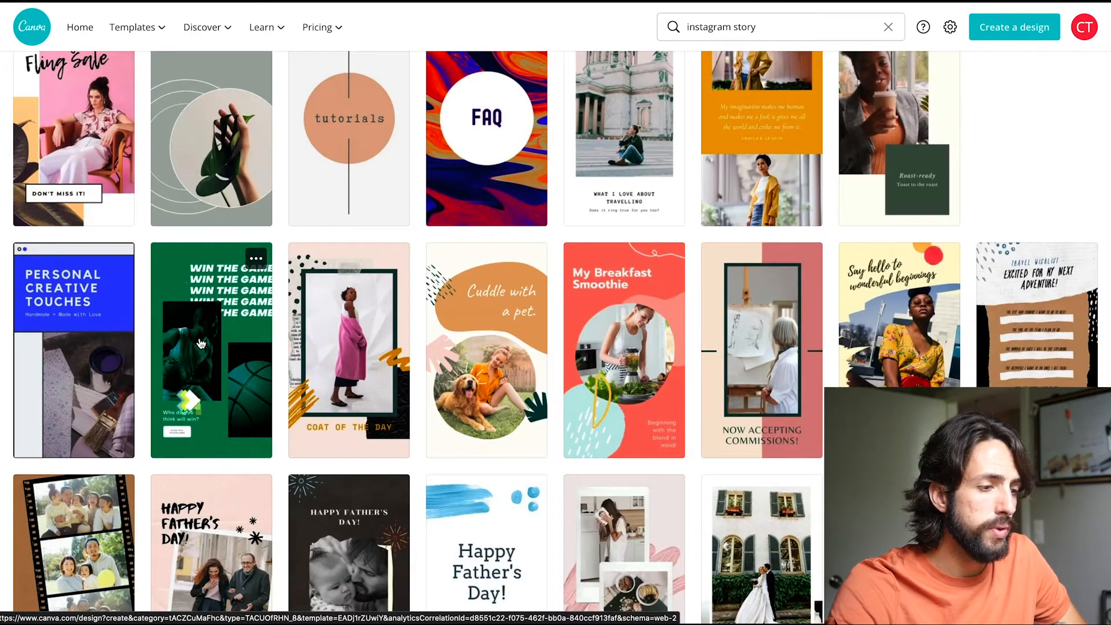
{"action": "scroll", "coordinate": [336, 313], "scroll_direction": "down", "scroll_amount": 1}
{"action": "scroll", "coordinate": [336, 314], "scroll_direction": "down", "scroll_amount": 7}
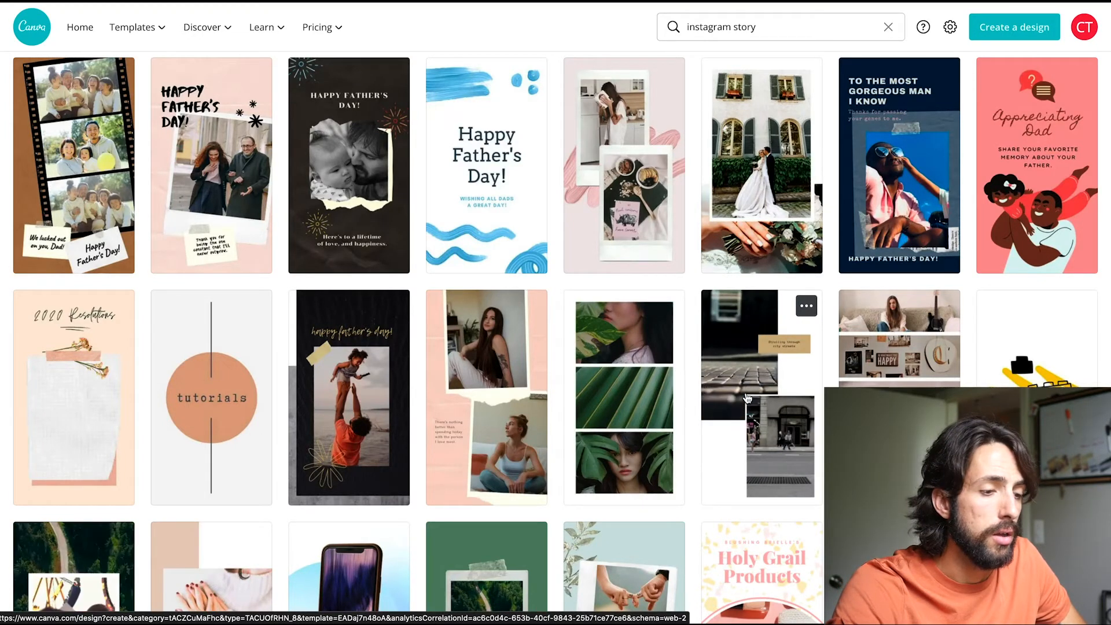
{"action": "scroll", "coordinate": [748, 398], "scroll_direction": "down", "scroll_amount": 4}
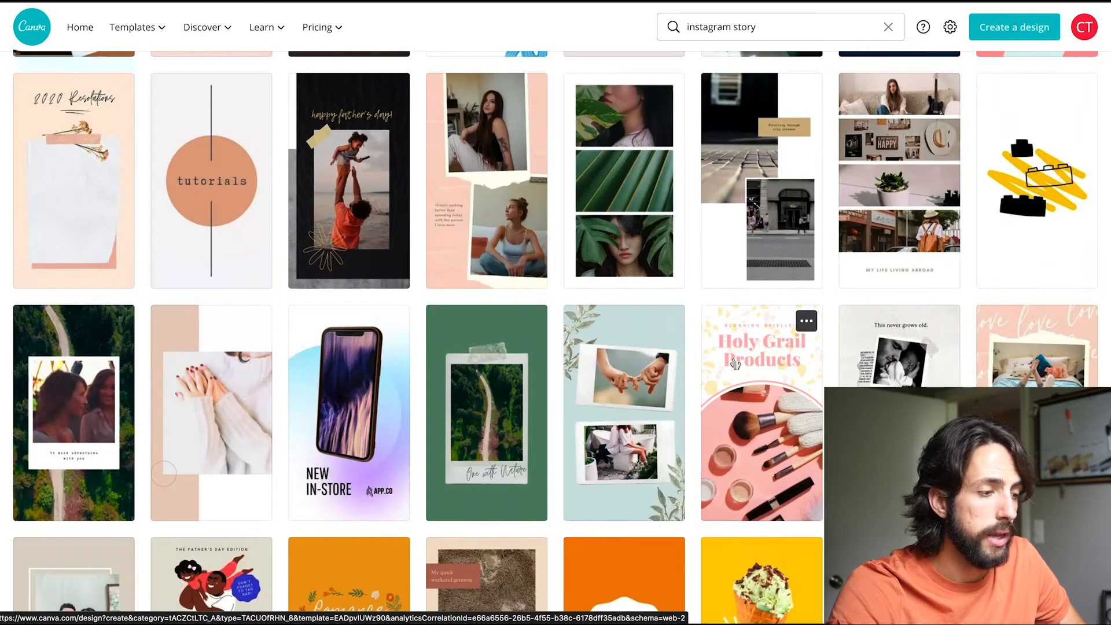
{"action": "scroll", "coordinate": [735, 364], "scroll_direction": "down", "scroll_amount": 4}
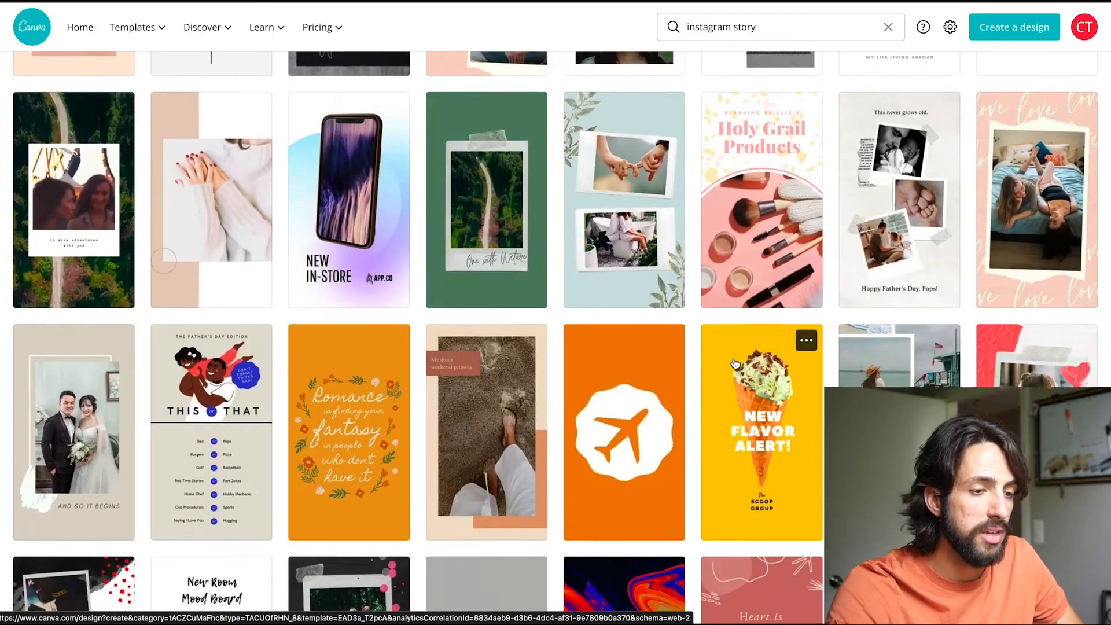
{"action": "scroll", "coordinate": [735, 363], "scroll_direction": "down", "scroll_amount": 2}
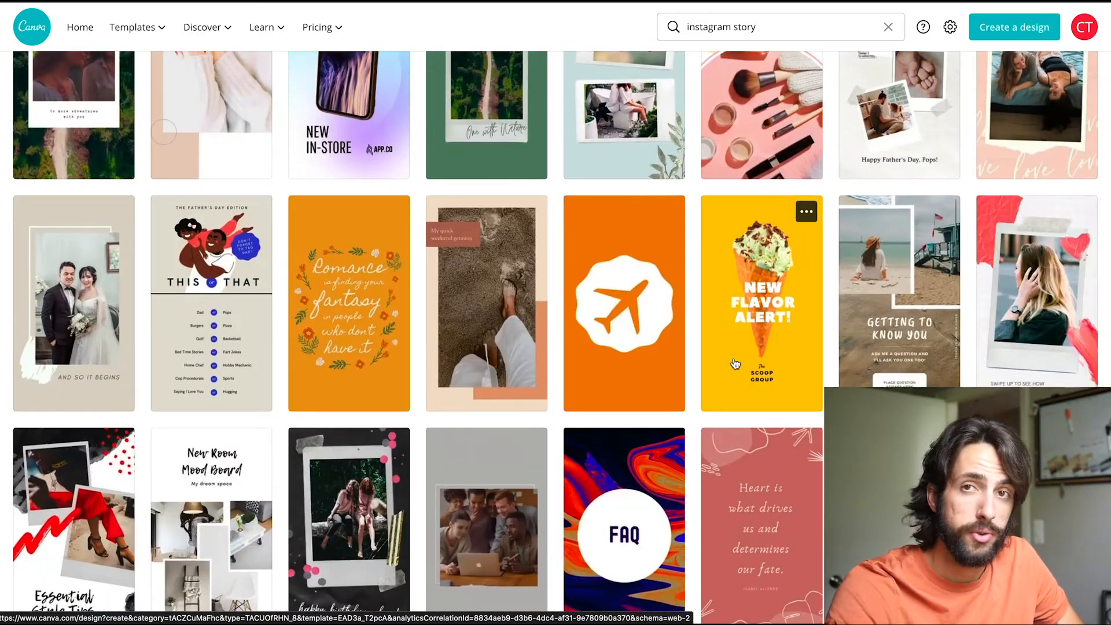
{"action": "scroll", "coordinate": [735, 364], "scroll_direction": "down", "scroll_amount": 2}
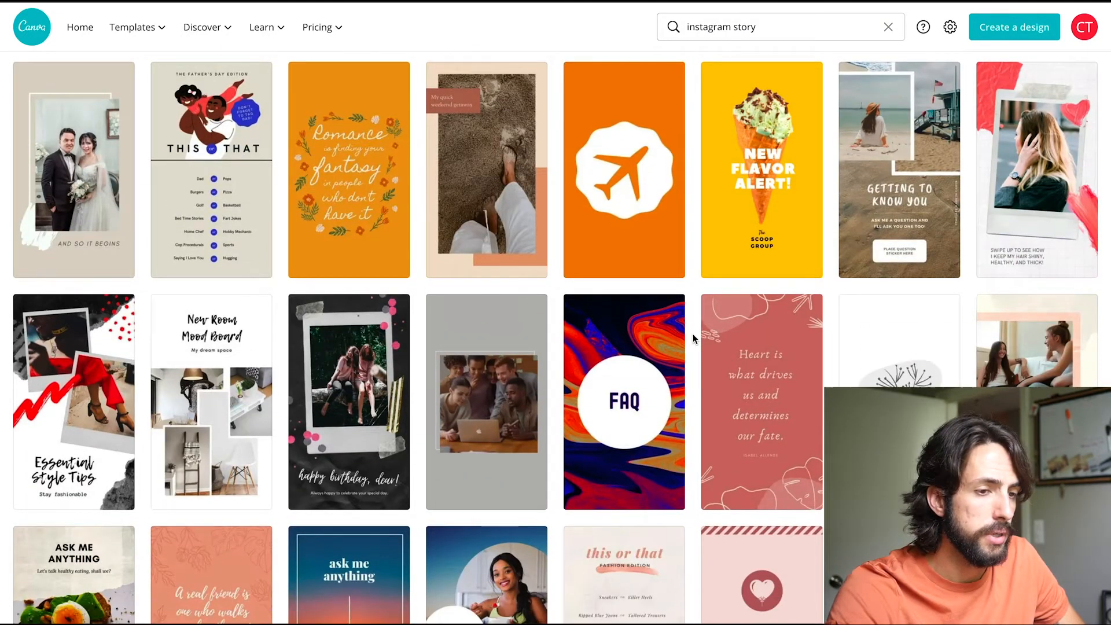
{"action": "scroll", "coordinate": [693, 335], "scroll_direction": "down", "scroll_amount": 2}
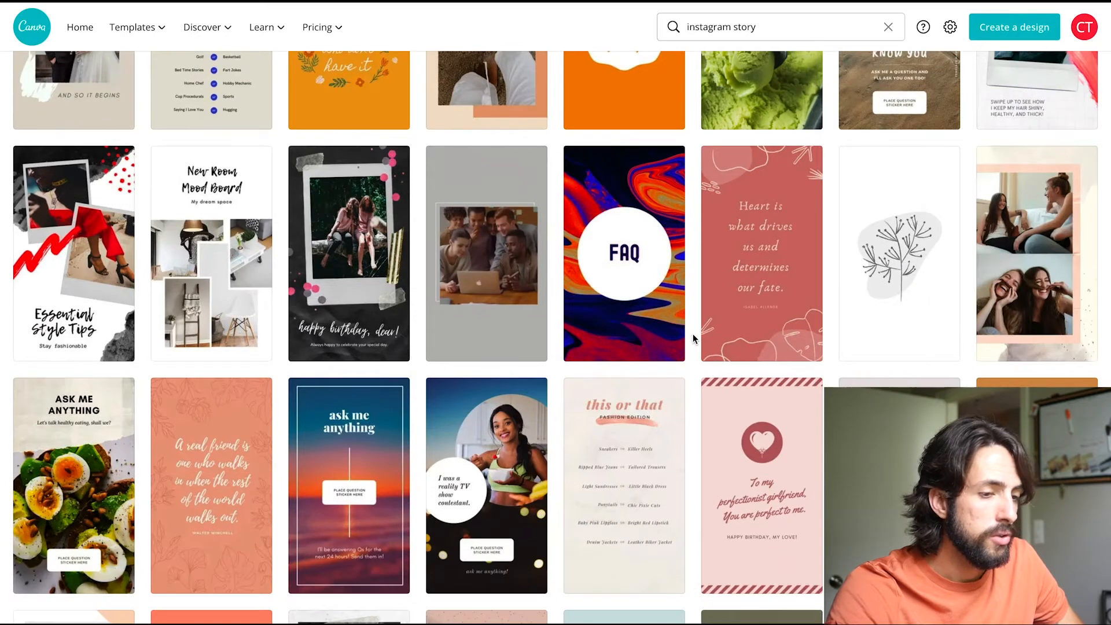
{"action": "scroll", "coordinate": [693, 335], "scroll_direction": "down", "scroll_amount": 5}
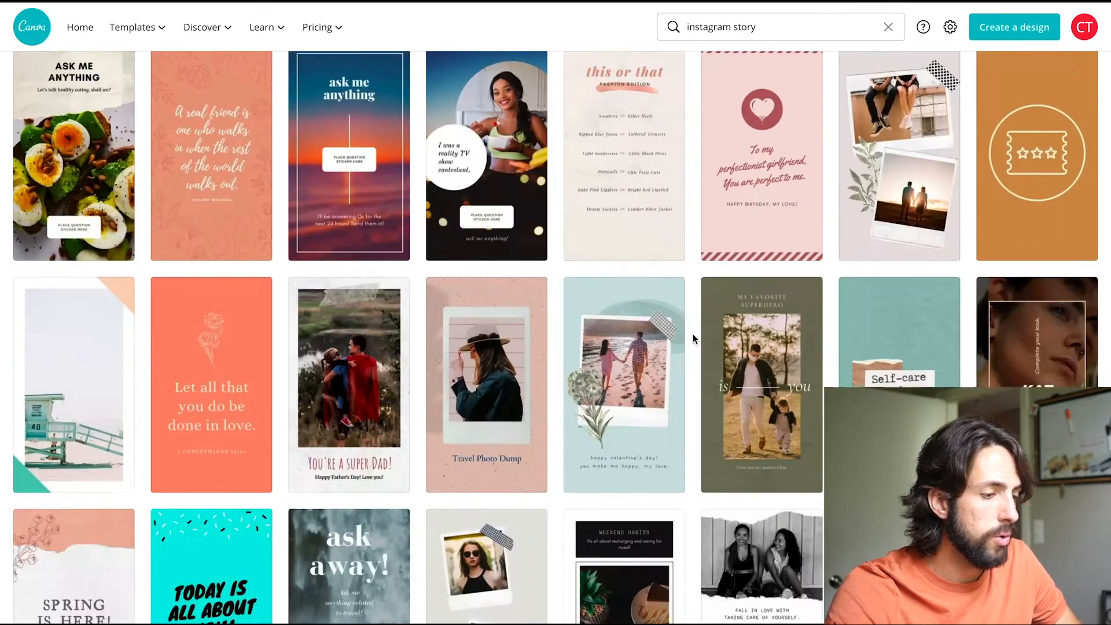
{"action": "scroll", "coordinate": [693, 334], "scroll_direction": "down", "scroll_amount": 2}
{"action": "scroll", "coordinate": [693, 334], "scroll_direction": "down", "scroll_amount": 1}
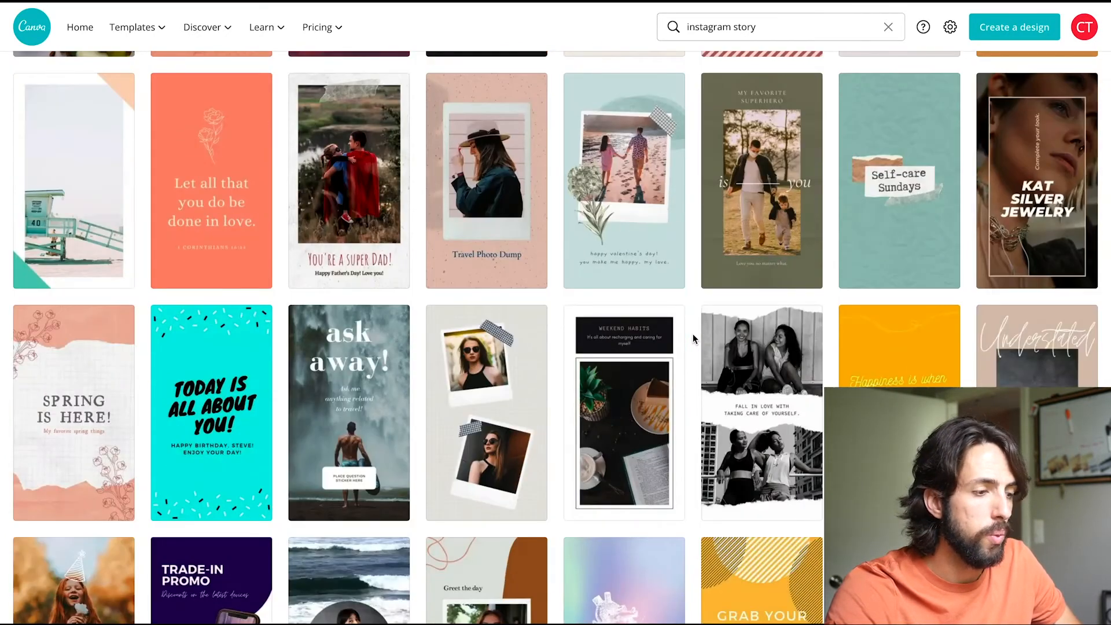
{"action": "left_click", "coordinate": [371, 399]}
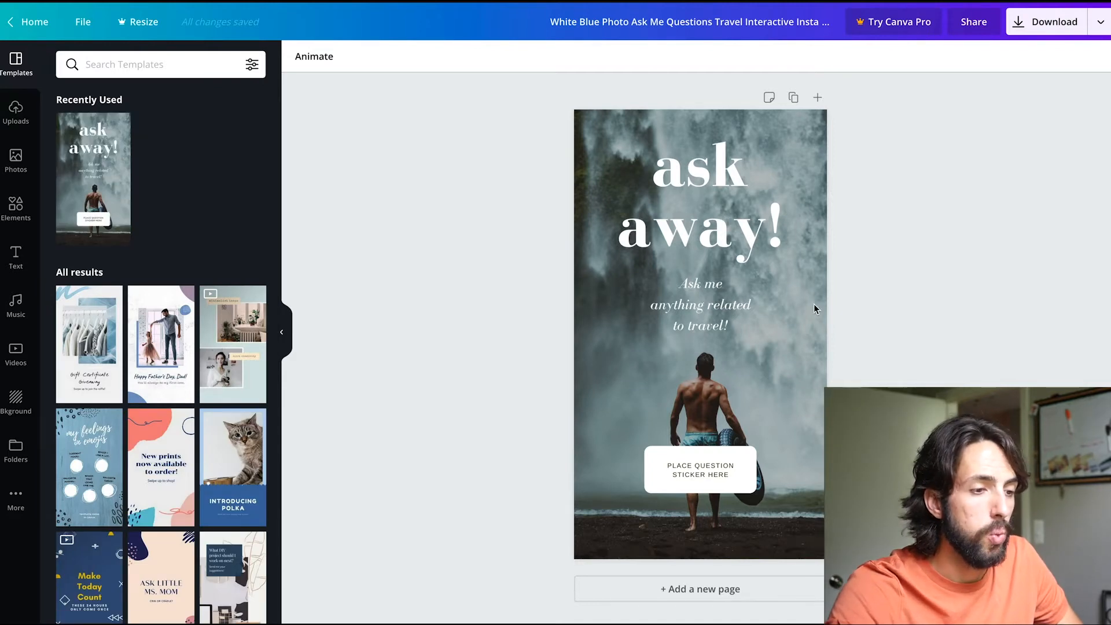
Replace the "ask away!" heading with "Open House!" on two lines and widen the text group to about 841 so "House!" fits on one line.
{"action": "left_click", "coordinate": [811, 356]}
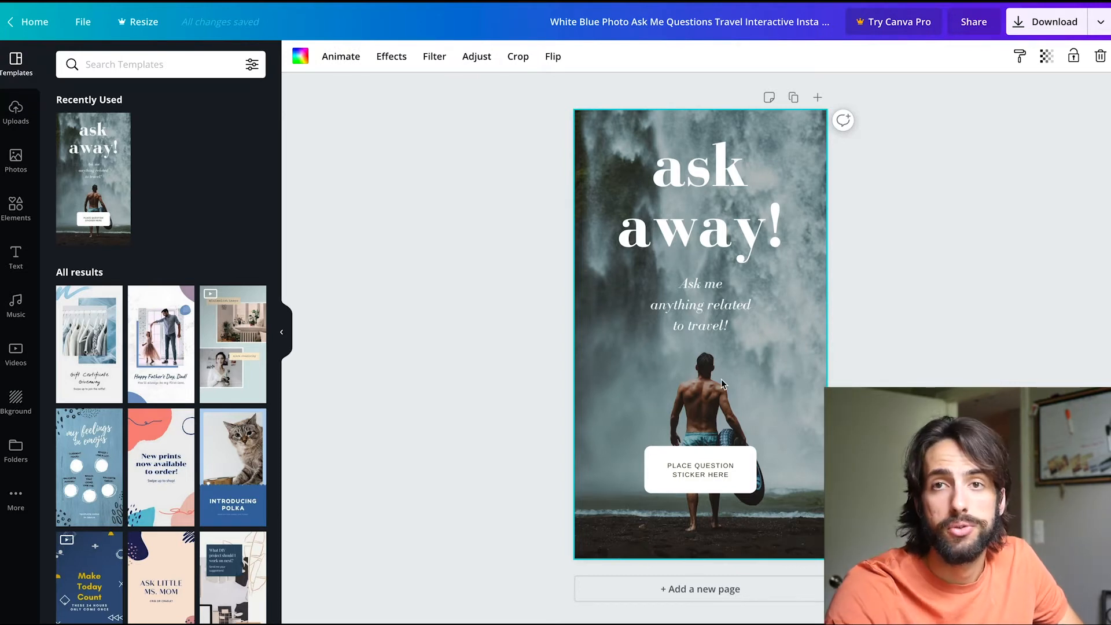
{"action": "left_click", "coordinate": [700, 177]}
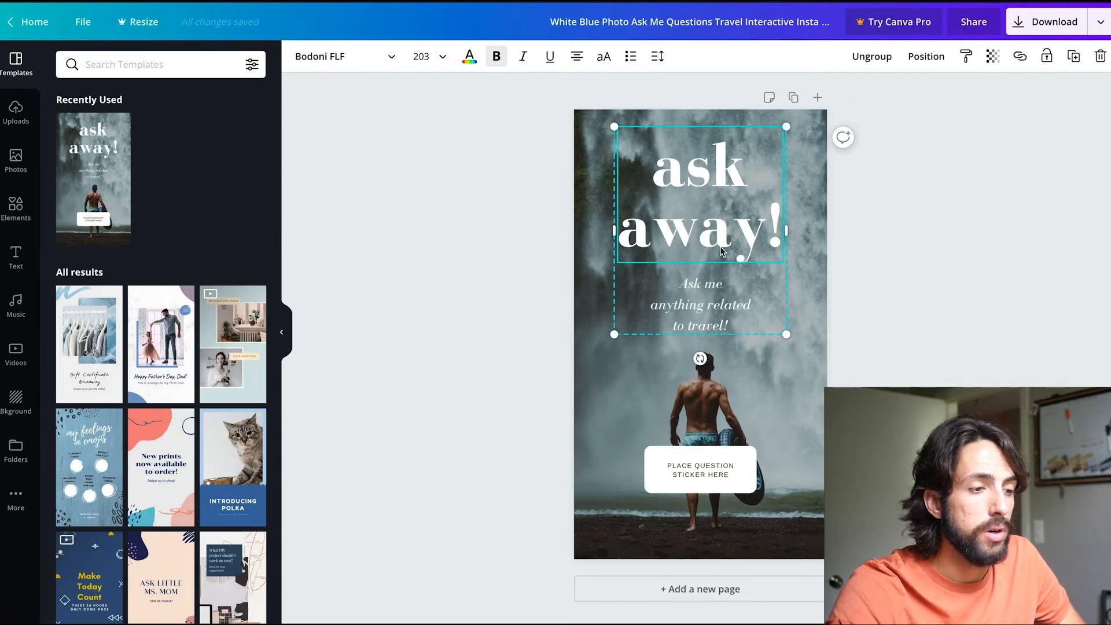
{"action": "double_click", "coordinate": [755, 246]}
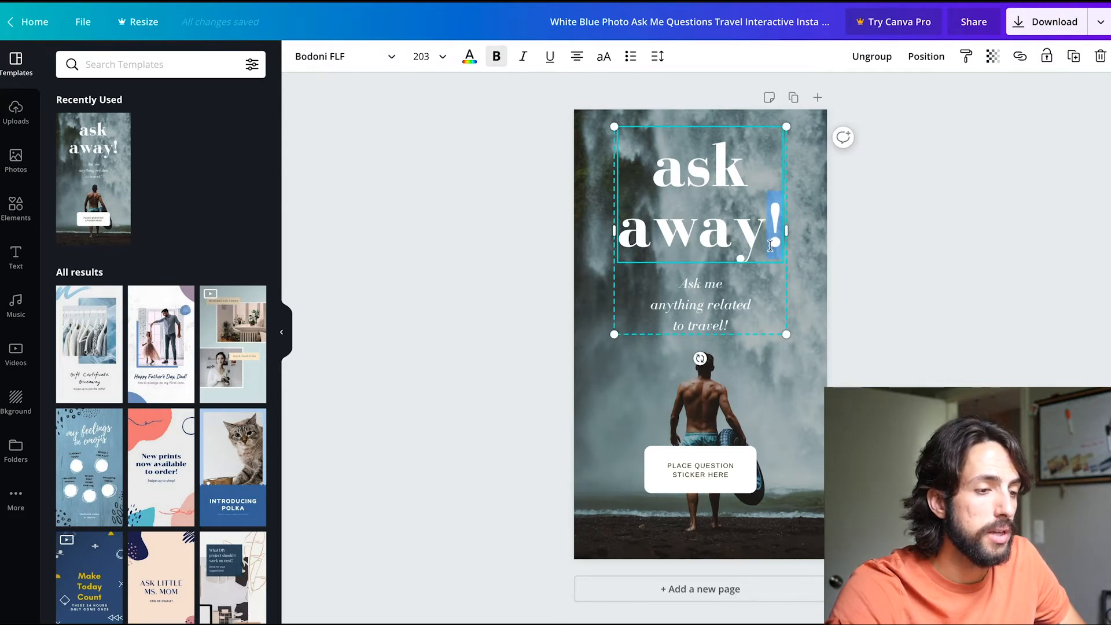
{"action": "triple_click", "coordinate": [770, 246]}
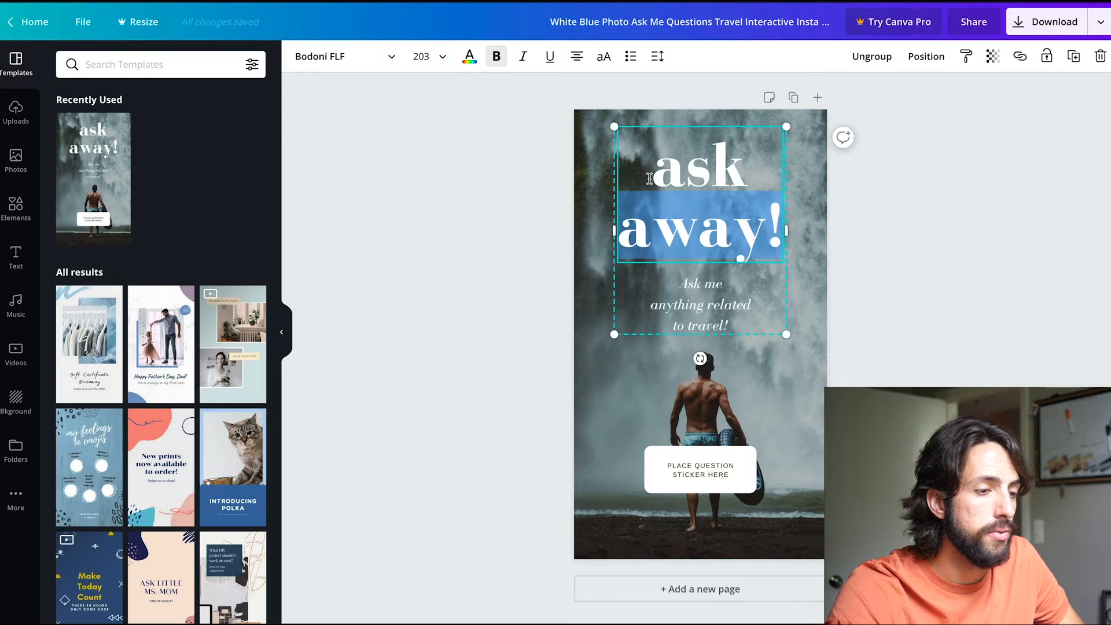
{"action": "left_click", "coordinate": [636, 168]}
{"action": "key", "text": "ctrl+a"}
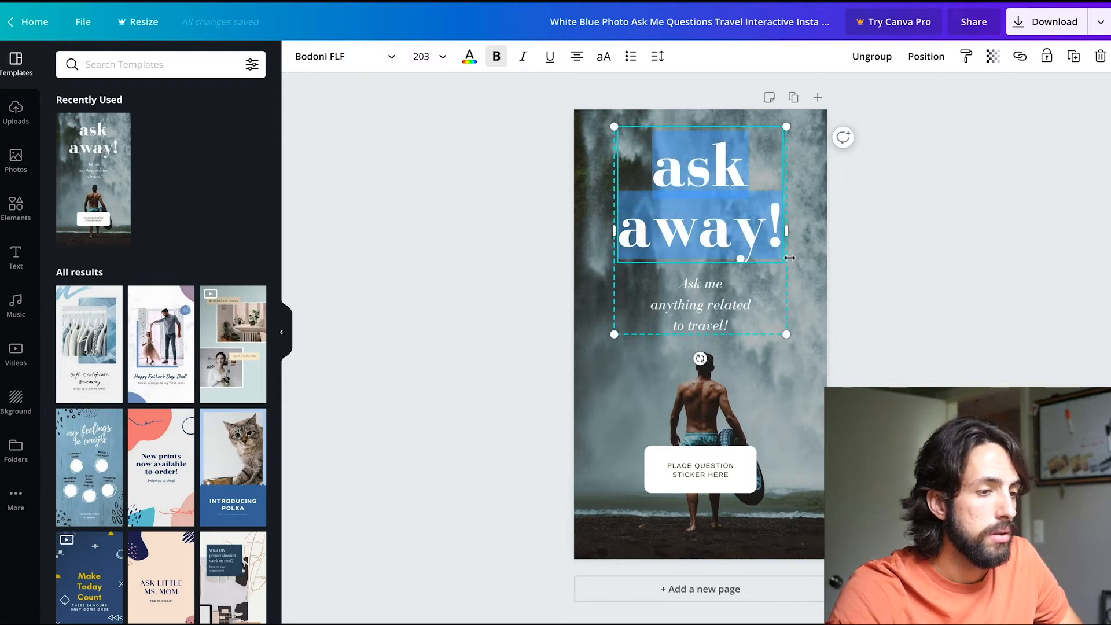
{"action": "type", "text": "Op"}
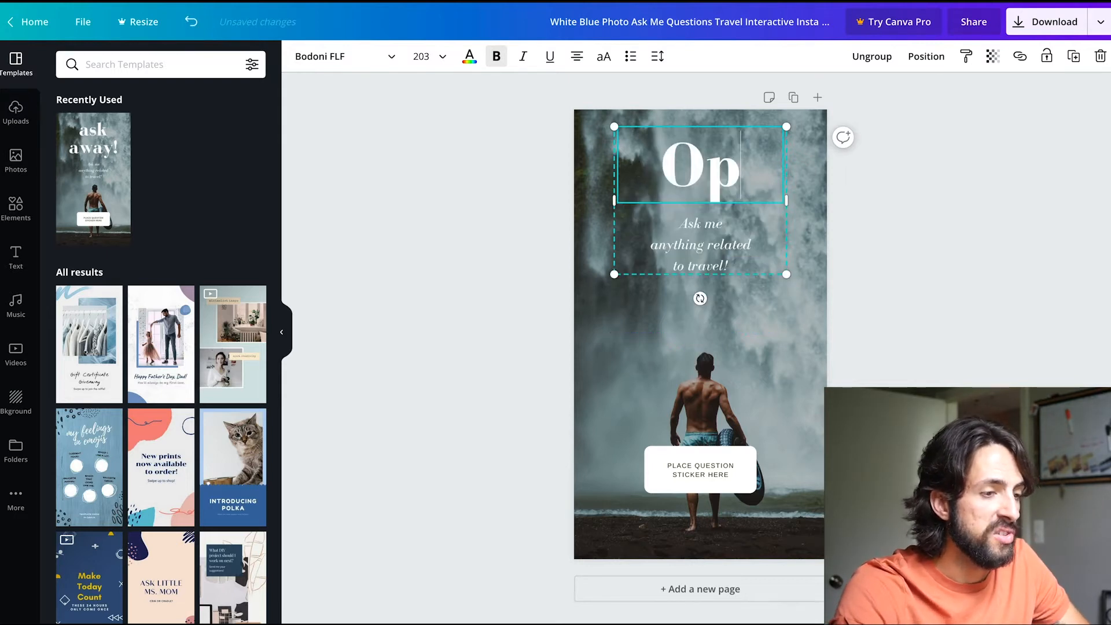
{"action": "type", "text": "en"}
{"action": "key", "text": "Return"}
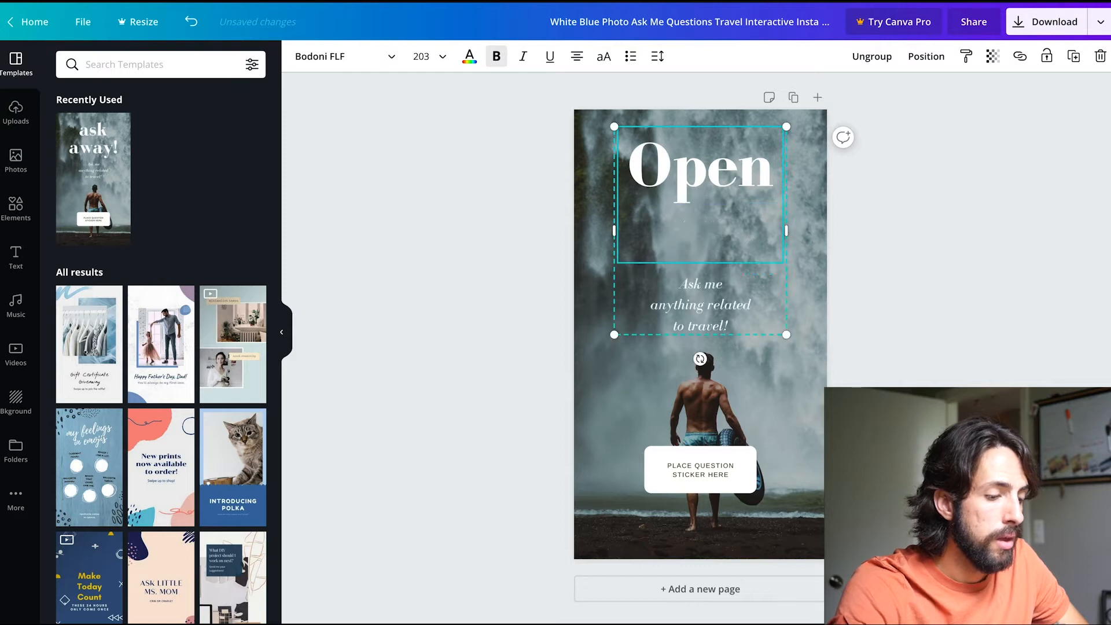
{"action": "type", "text": "House"}
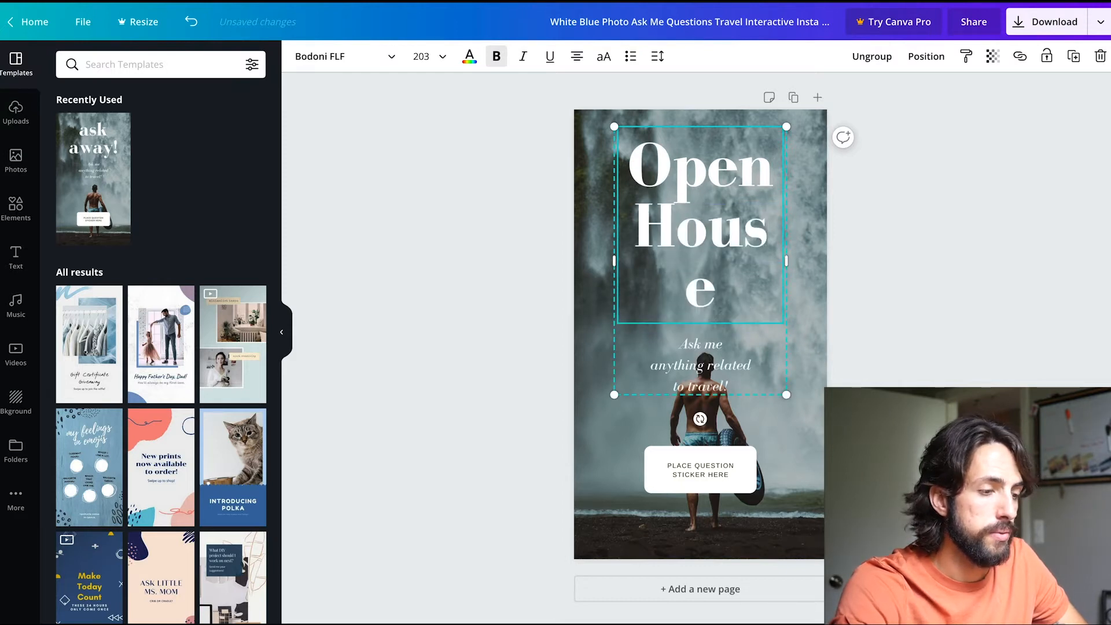
{"action": "type", "text": "!"}
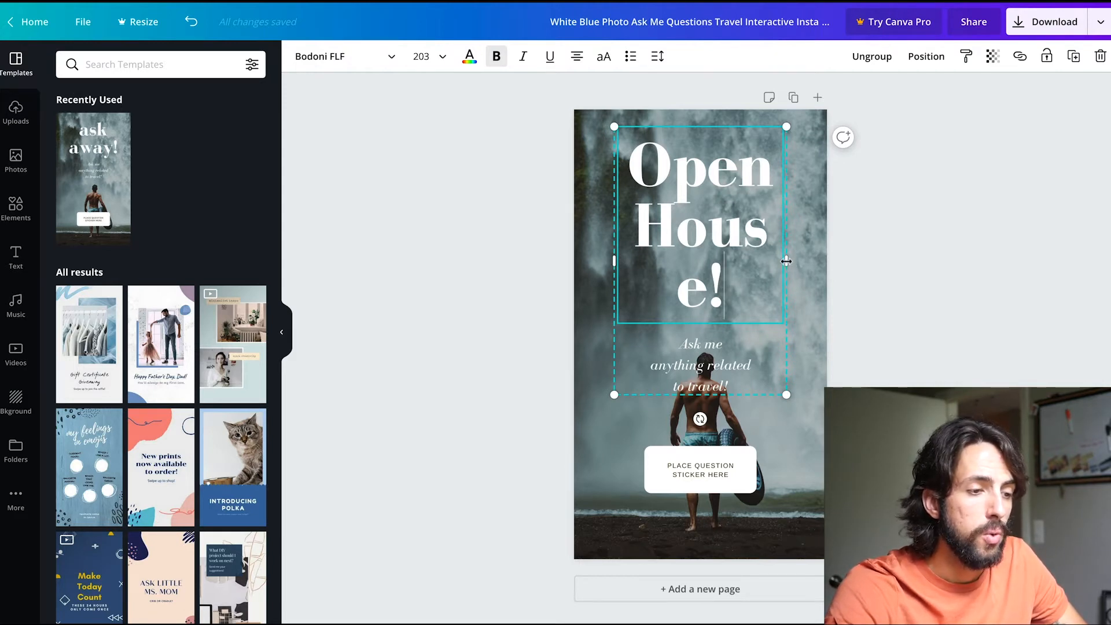
{"action": "left_click_drag", "start_coordinate": [790, 261], "coordinate": [812, 261]}
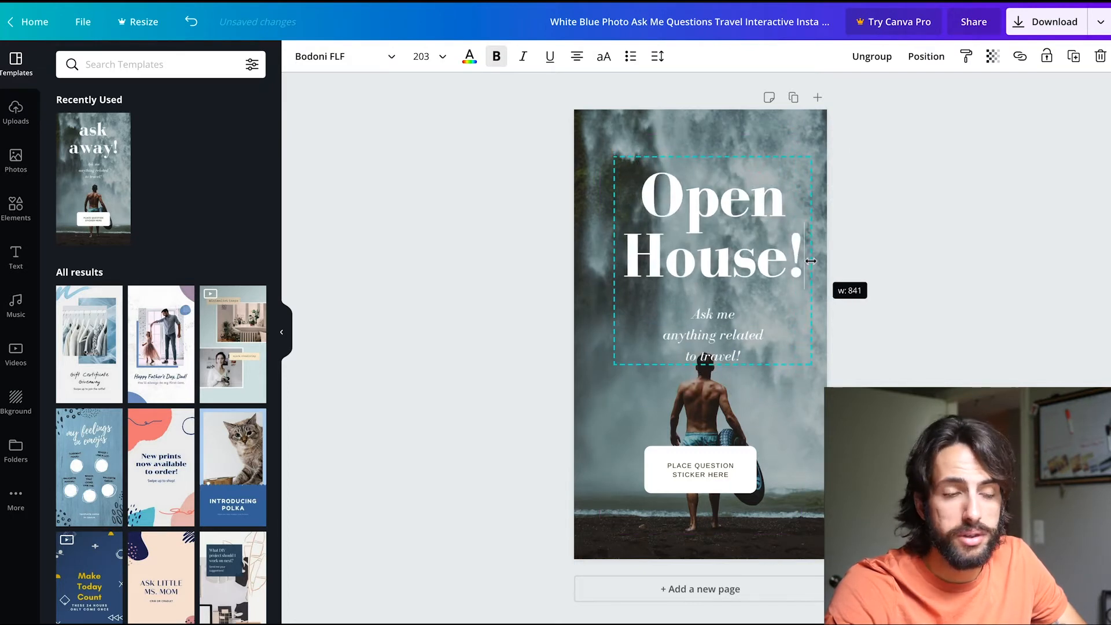
Move the "Open House!" text group up slightly and center it horizontally on the page.
{"action": "left_click_drag", "start_coordinate": [811, 261], "coordinate": [811, 261]}
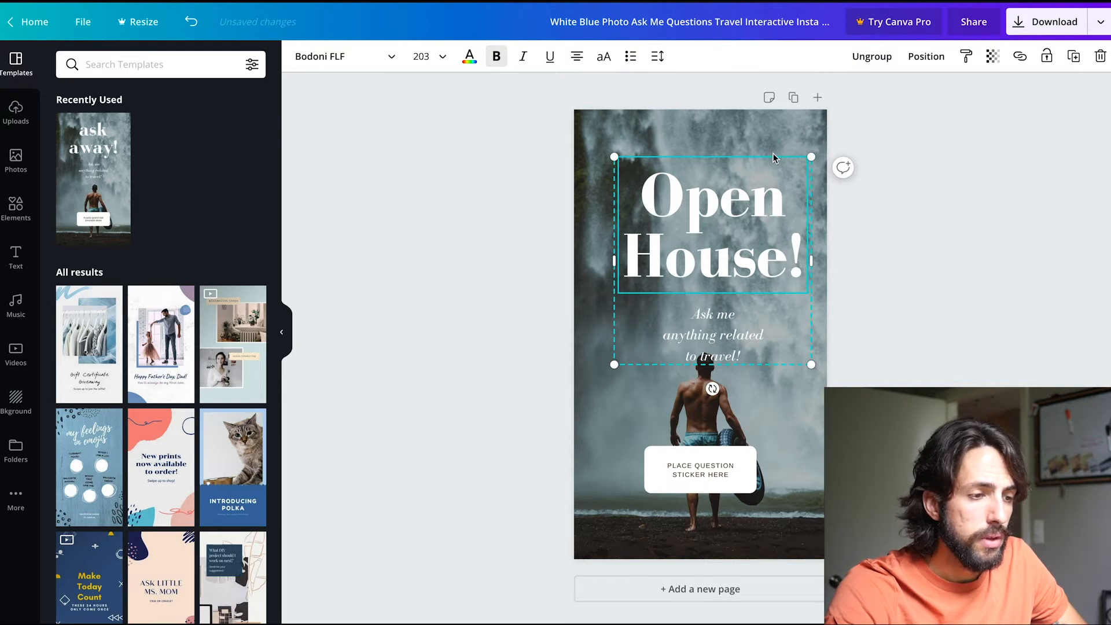
{"action": "left_click", "coordinate": [866, 204]}
{"action": "left_click_drag", "start_coordinate": [795, 210], "coordinate": [792, 186]}
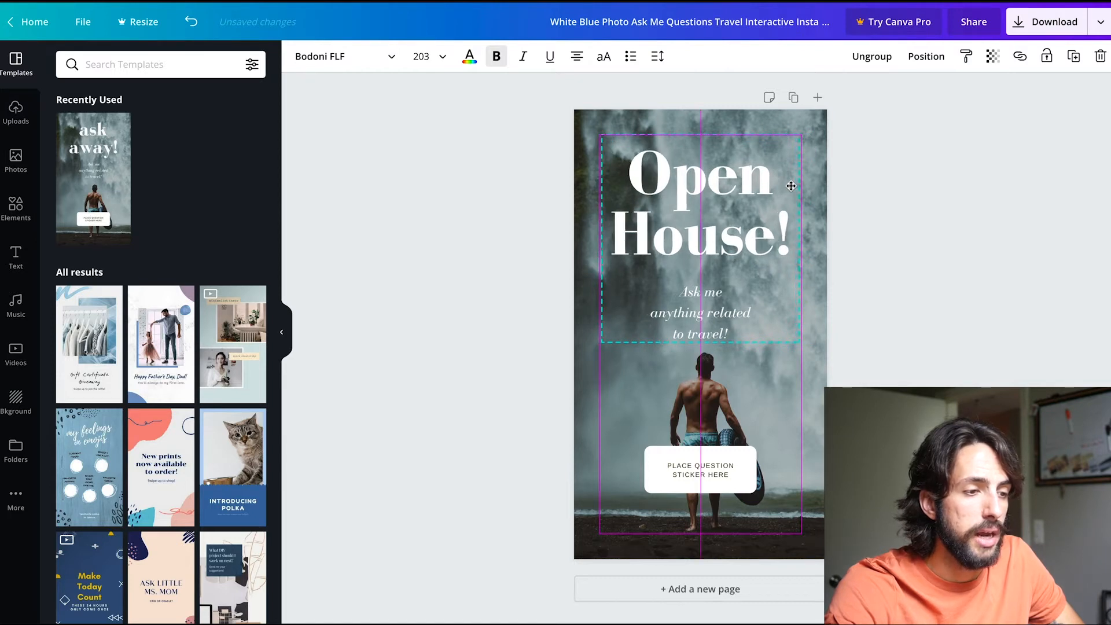
{"action": "left_click_drag", "start_coordinate": [792, 186], "coordinate": [792, 186]}
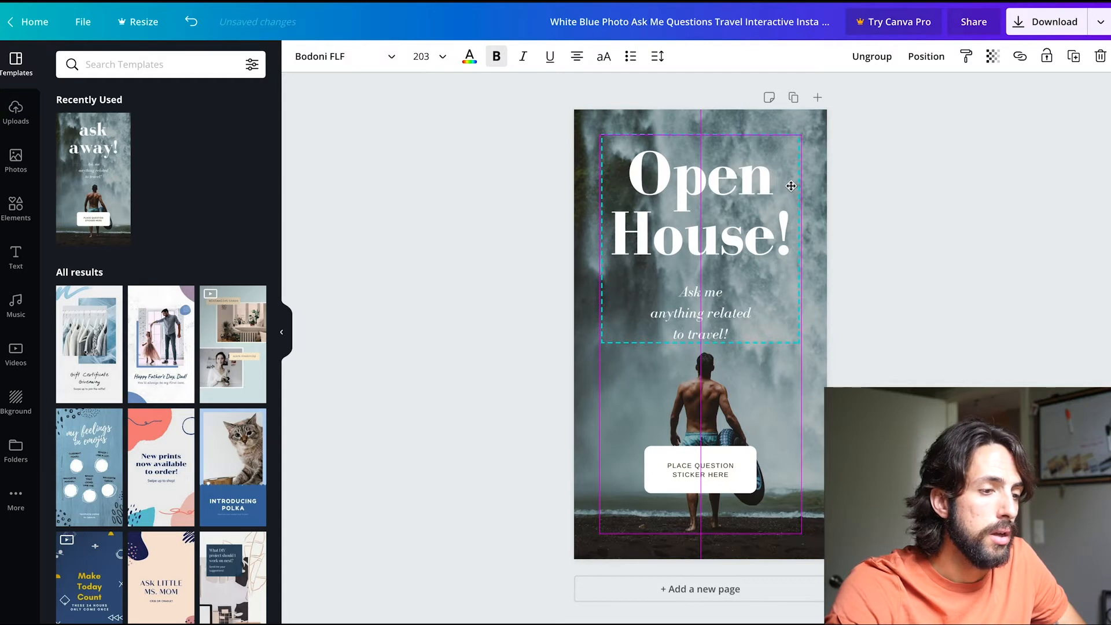
{"action": "left_click_drag", "start_coordinate": [791, 186], "coordinate": [791, 186]}
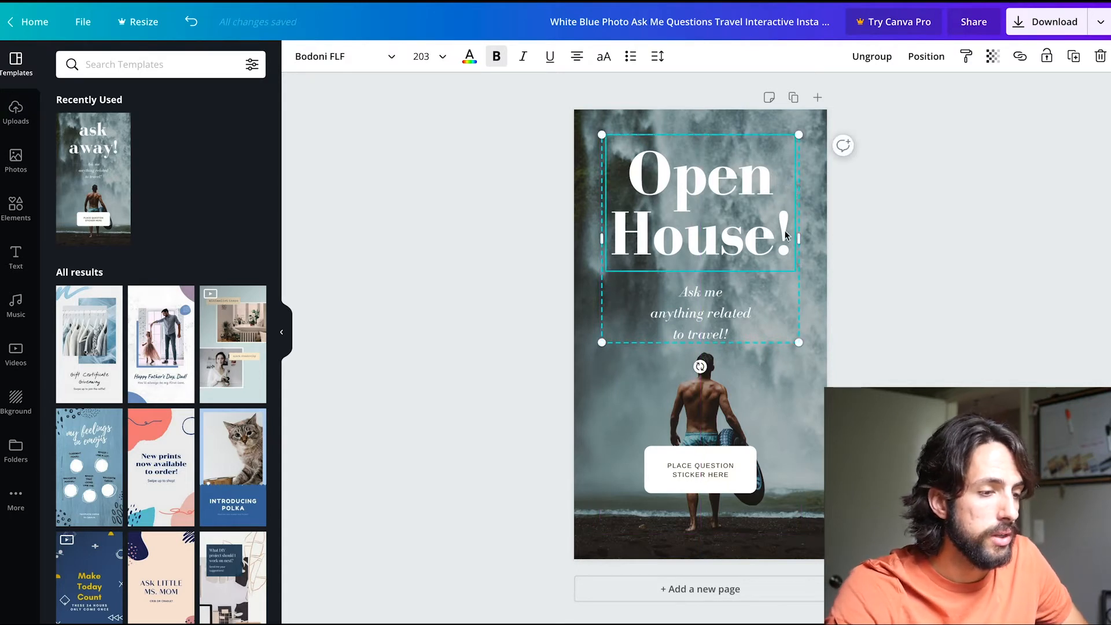
Replace the "Ask me anything related to travel!" subtitle with the property's address on two lines.
{"action": "left_click", "coordinate": [703, 317]}
{"action": "double_click", "coordinate": [702, 313]}
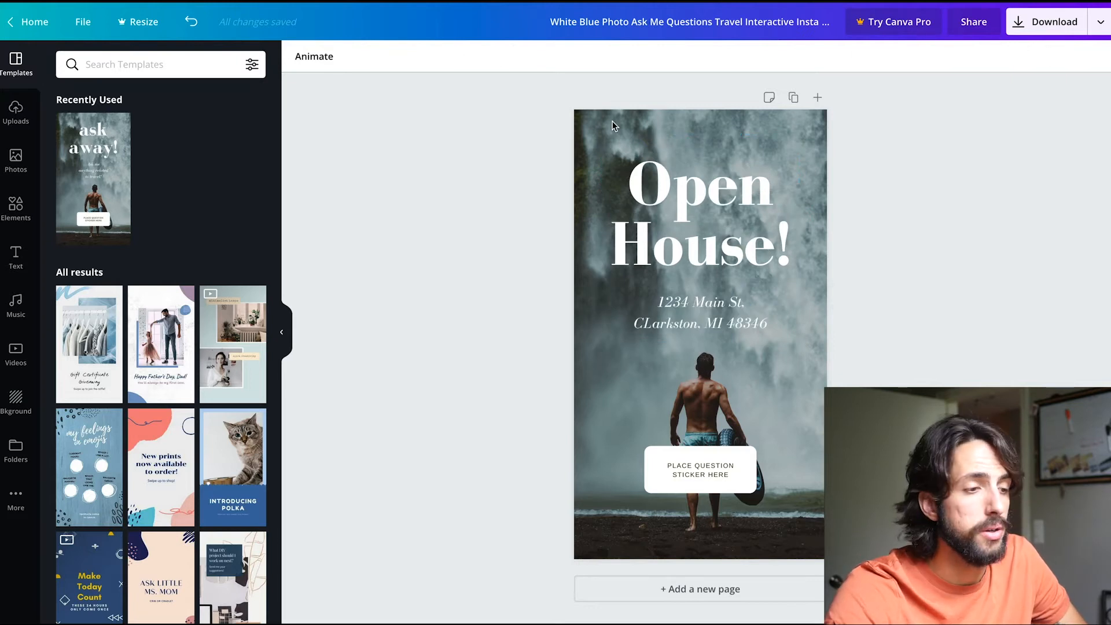
{"action": "left_click", "coordinate": [612, 120]}
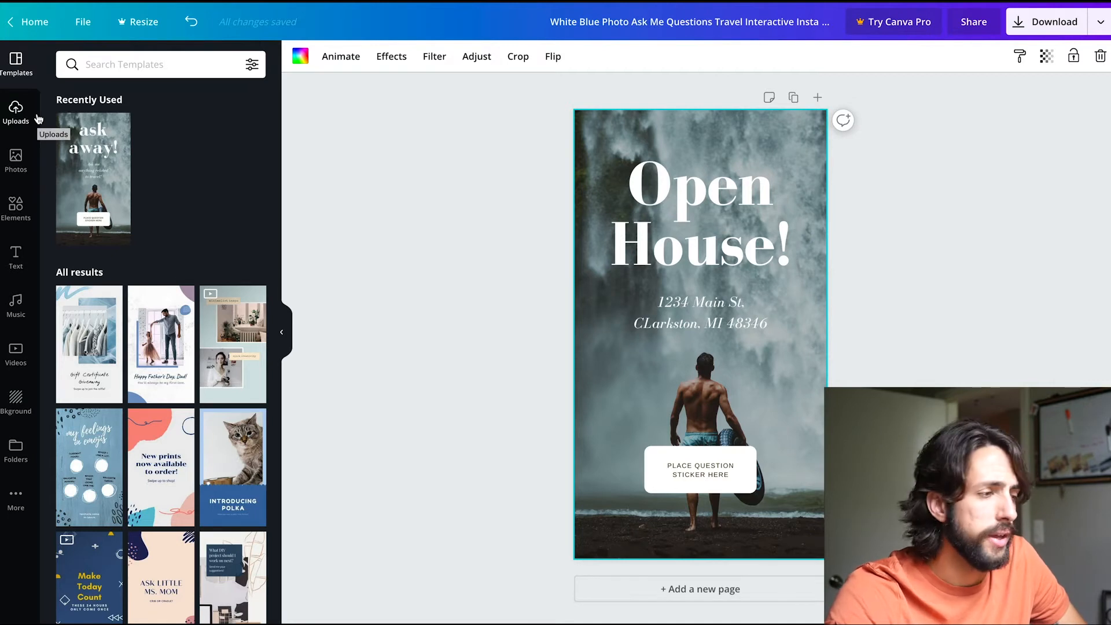
Upload the house JPG photo from the Downloads folder to the uploaded images.
{"action": "left_click", "coordinate": [18, 113]}
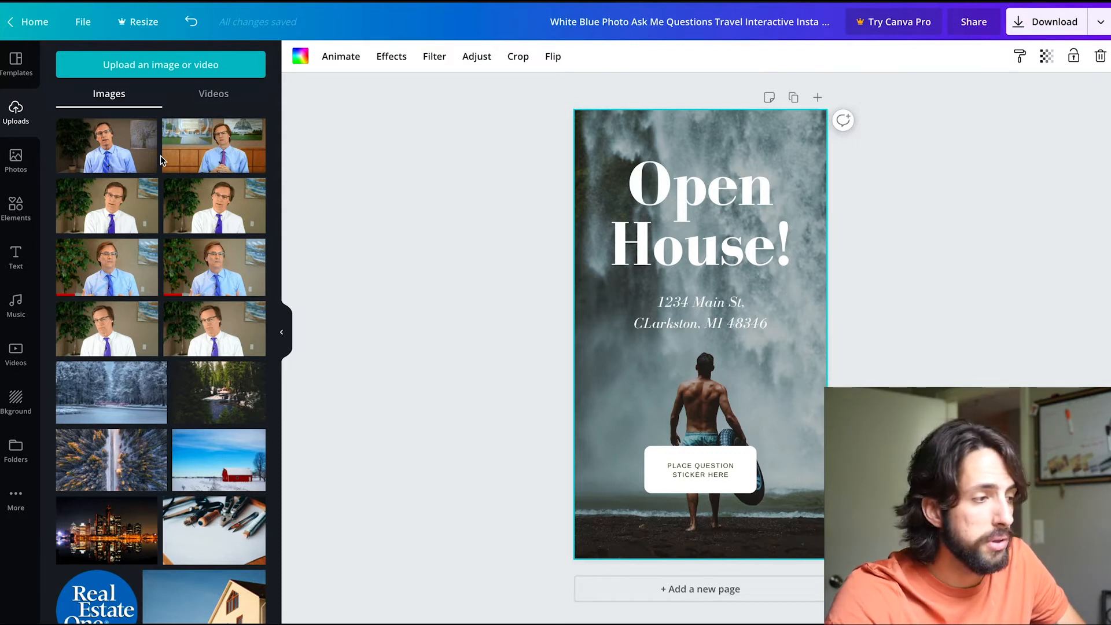
{"action": "left_click", "coordinate": [145, 76]}
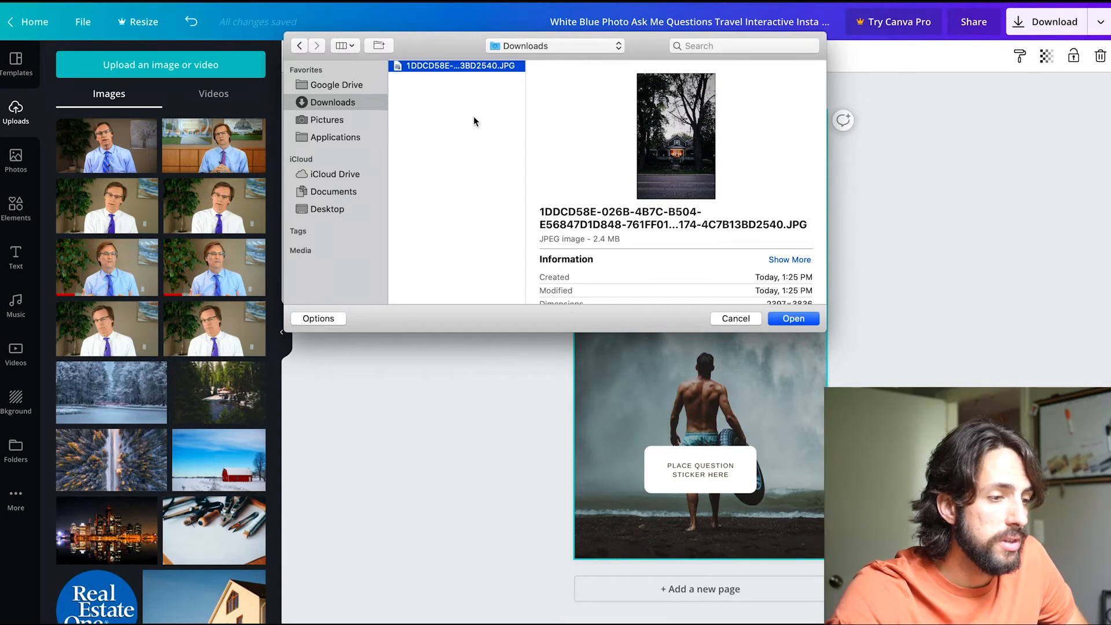
{"action": "left_click", "coordinate": [794, 319]}
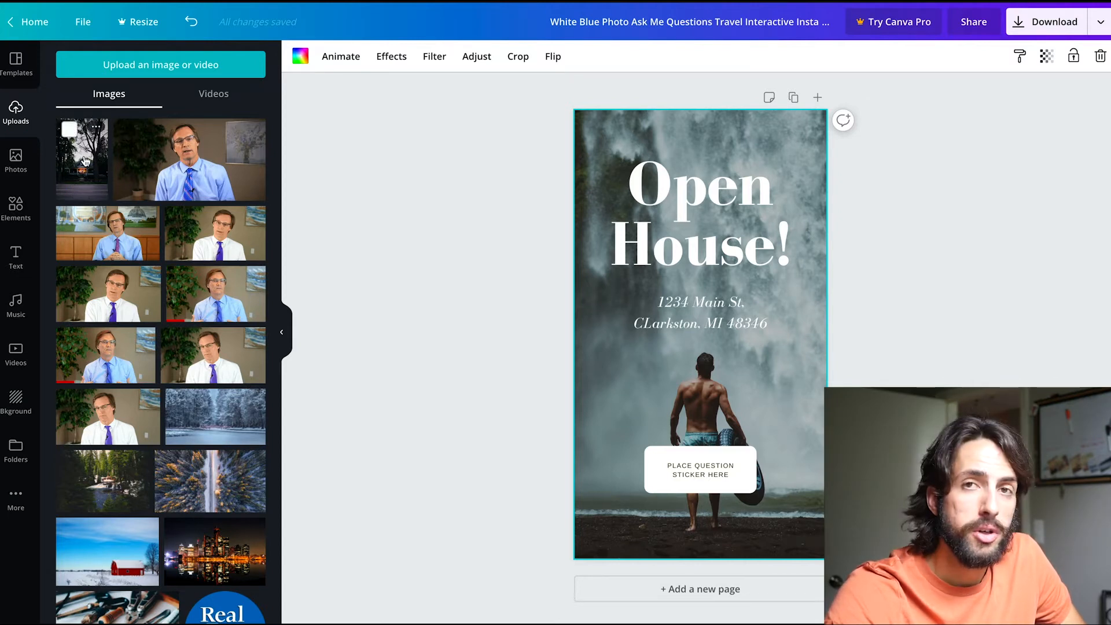
Replace the waterfall background with the uploaded house photo so that it fills the whole page.
{"action": "left_click_drag", "start_coordinate": [84, 161], "coordinate": [609, 354]}
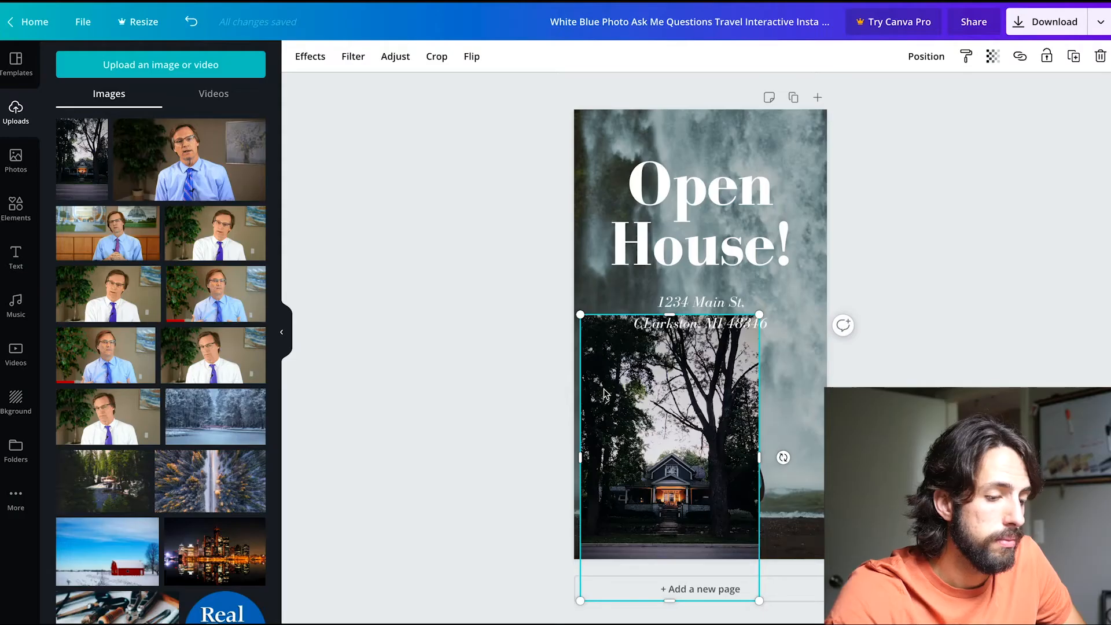
{"action": "key", "text": "Delete"}
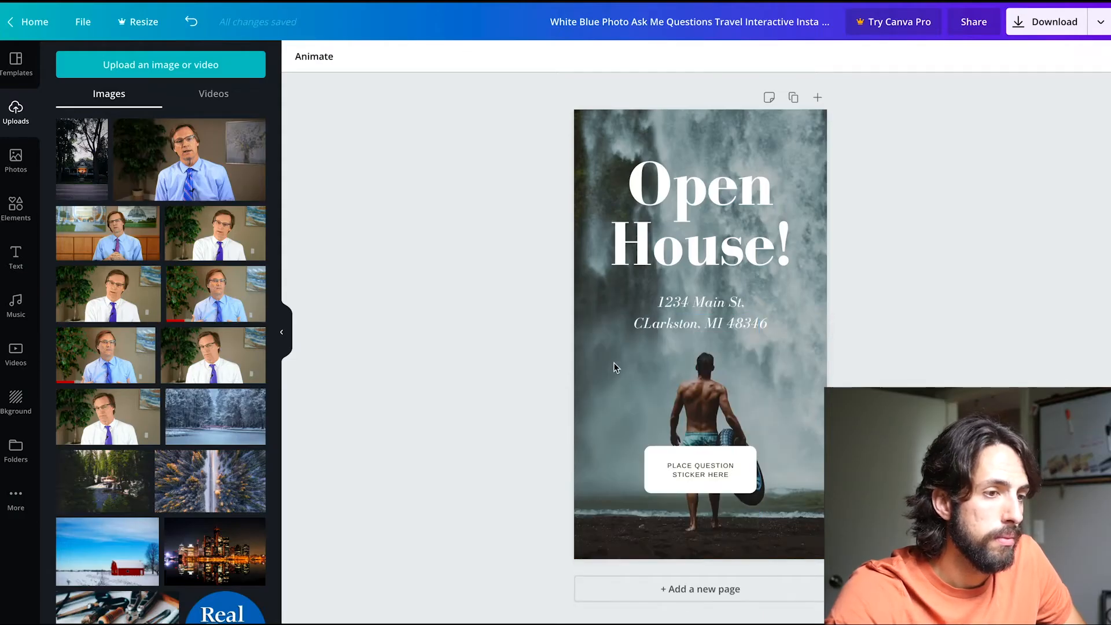
{"action": "left_click", "coordinate": [613, 362]}
{"action": "left_click_drag", "start_coordinate": [81, 152], "coordinate": [588, 334]}
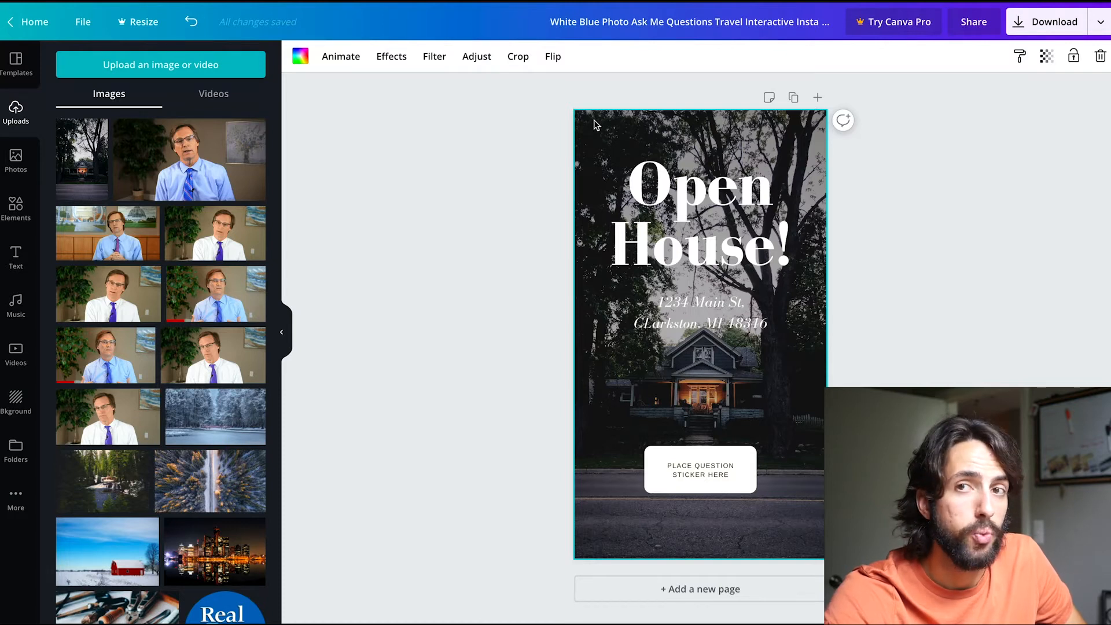
{"action": "left_click", "coordinate": [526, 140]}
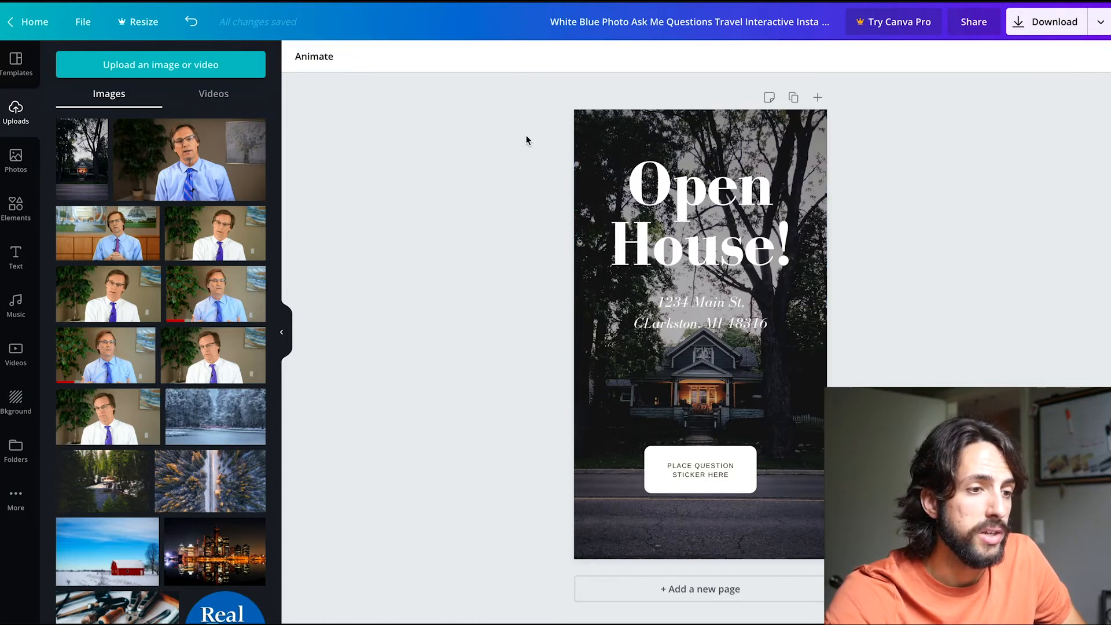
{"action": "left_click", "coordinate": [587, 149]}
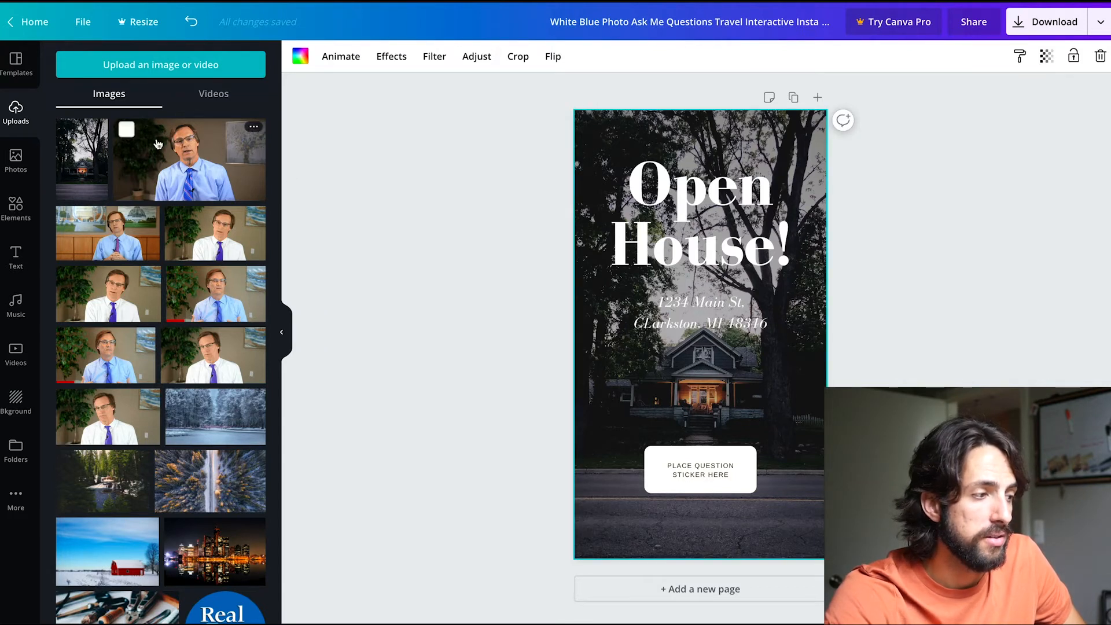
{"action": "left_click_drag", "start_coordinate": [74, 157], "coordinate": [452, 258]}
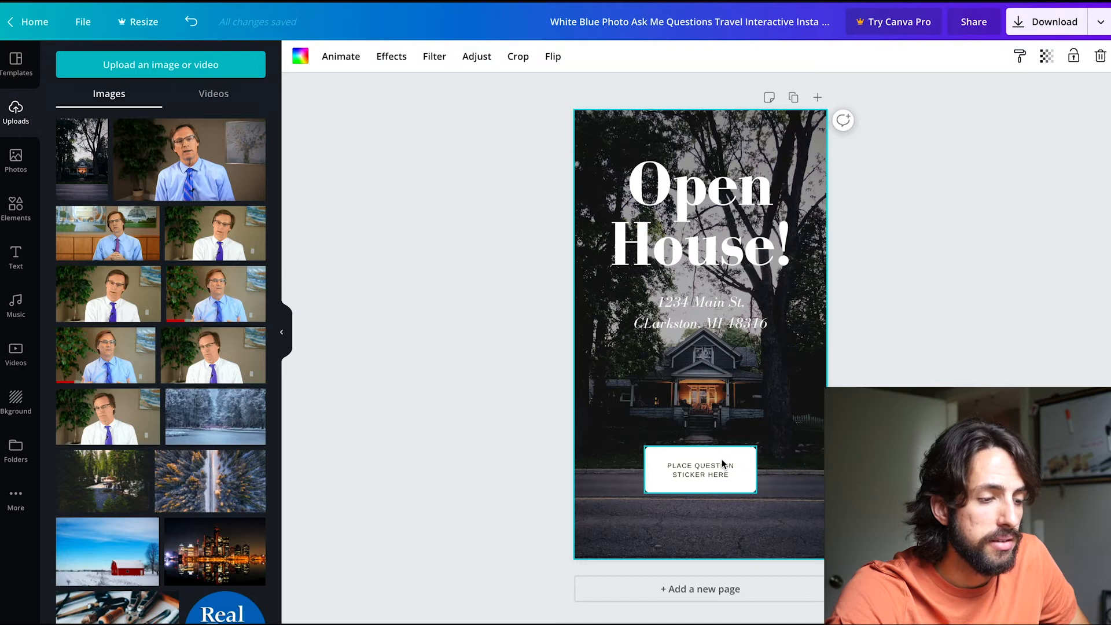
Delete the white question sticker box together with its "Place question sticker here" placeholder text.
{"action": "left_click", "coordinate": [653, 476]}
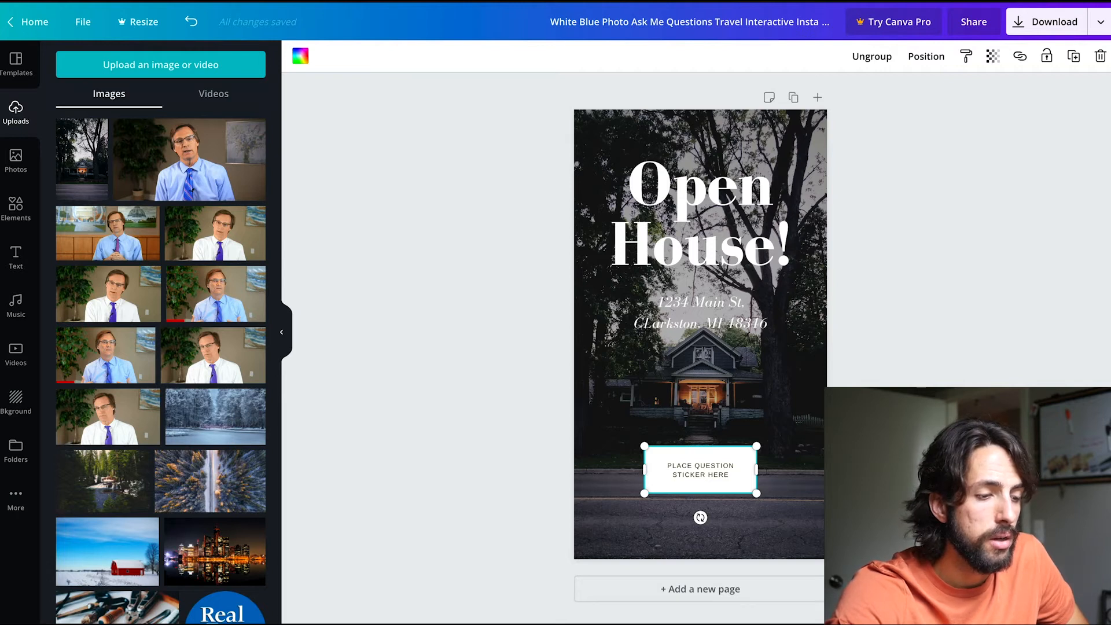
{"action": "key", "text": "Delete"}
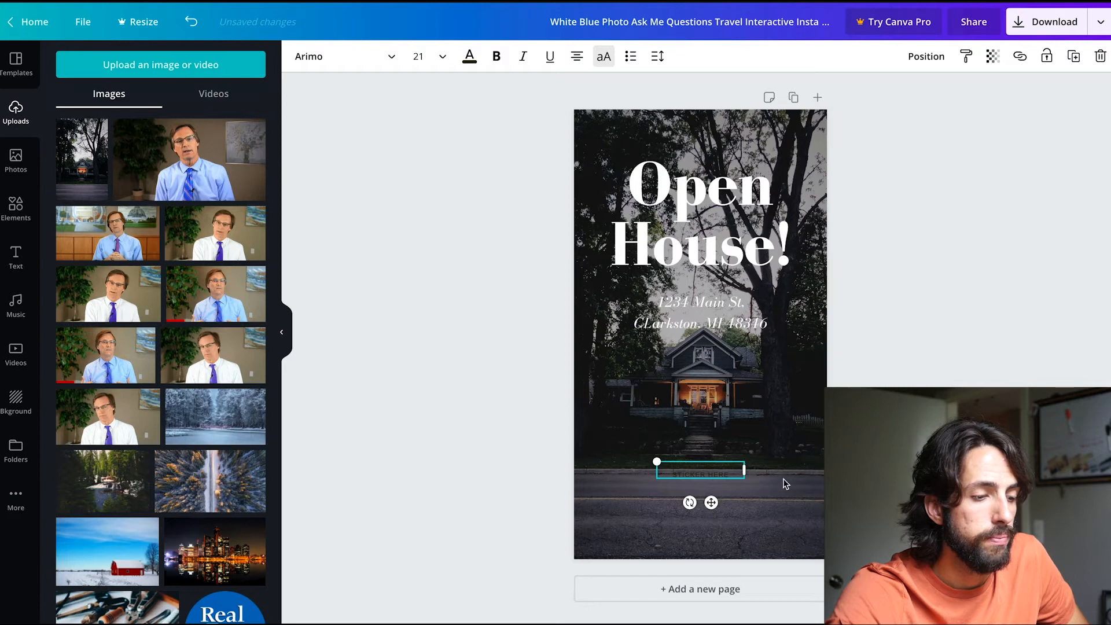
{"action": "key", "text": "BackSpace"}
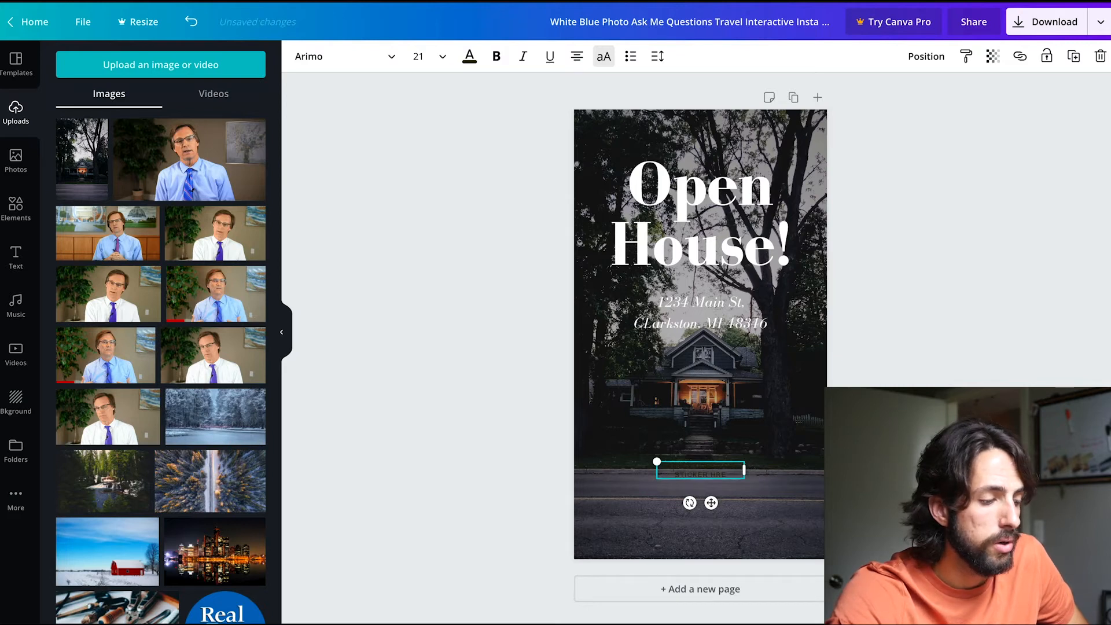
{"action": "key", "text": "ctrl+a"}
{"action": "key", "text": "BackSpace"}
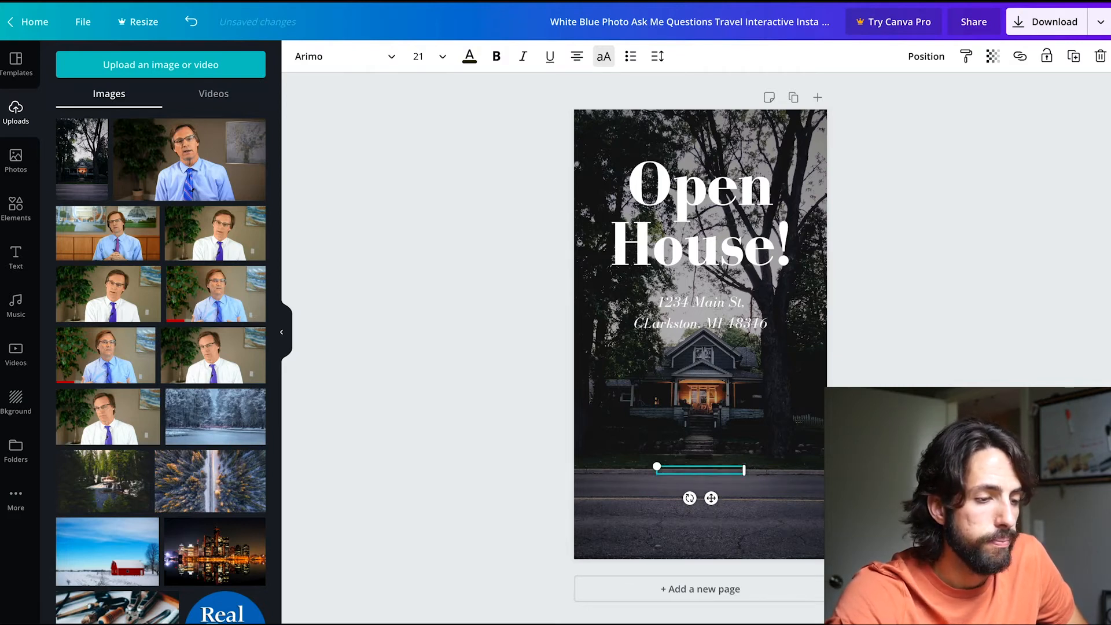
{"action": "key", "text": "BackSpace"}
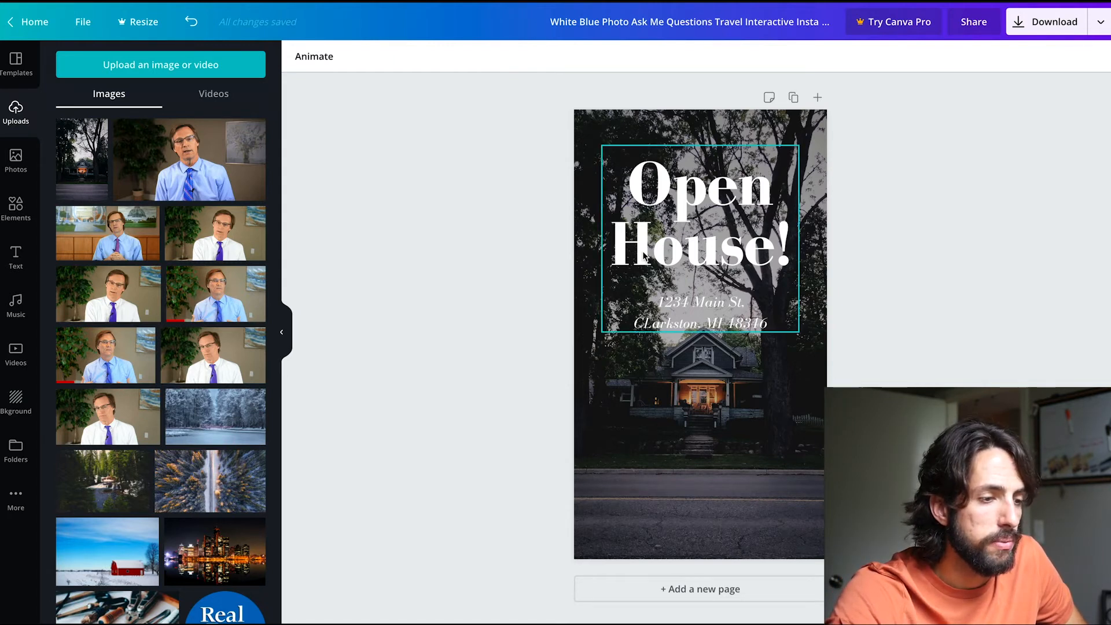
Move the heading and address group down until the address sits just below the house, and ungroup the two texts.
{"action": "left_click", "coordinate": [691, 299]}
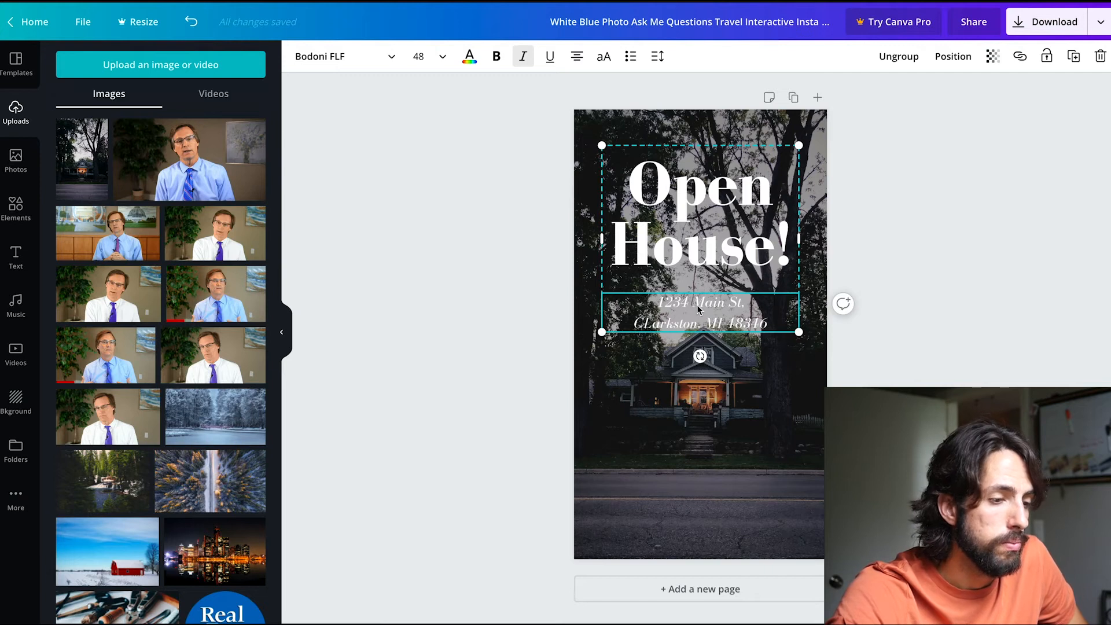
{"action": "left_click_drag", "start_coordinate": [697, 305], "coordinate": [692, 436]}
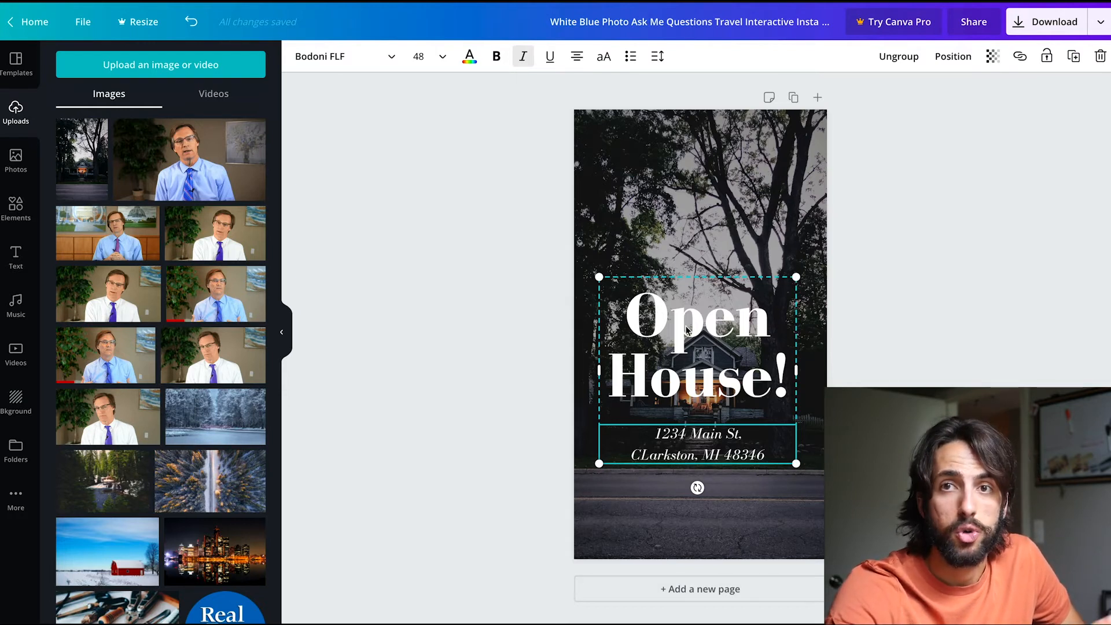
{"action": "left_click", "coordinate": [898, 58]}
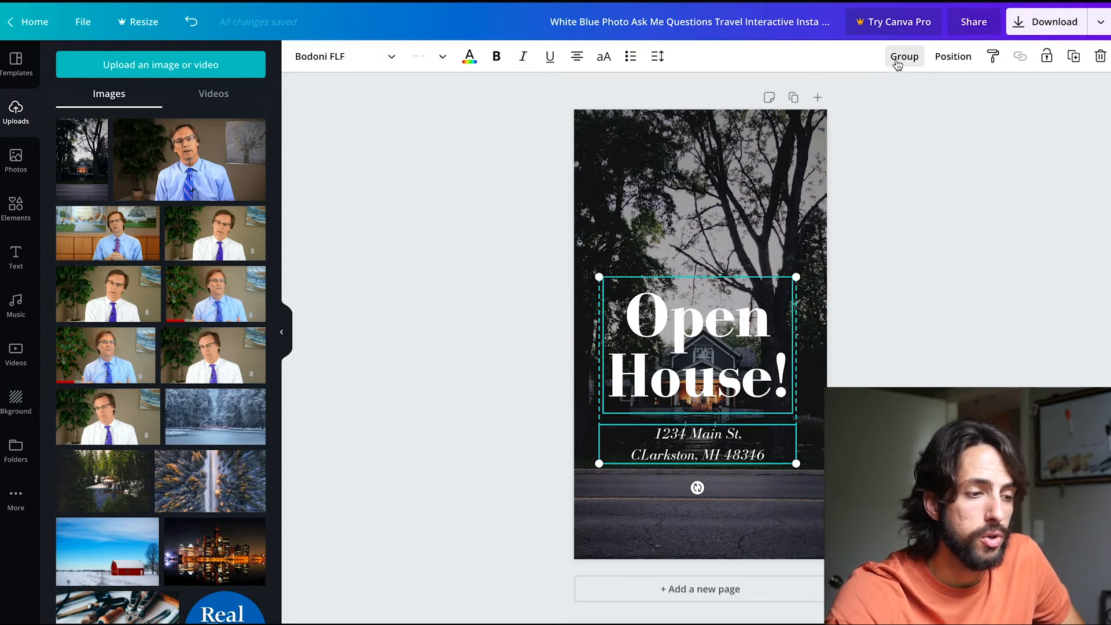
{"action": "left_click", "coordinate": [898, 311]}
Move only the "Open House!" heading back up above the house, centered horizontally on the page.
{"action": "left_click", "coordinate": [730, 314]}
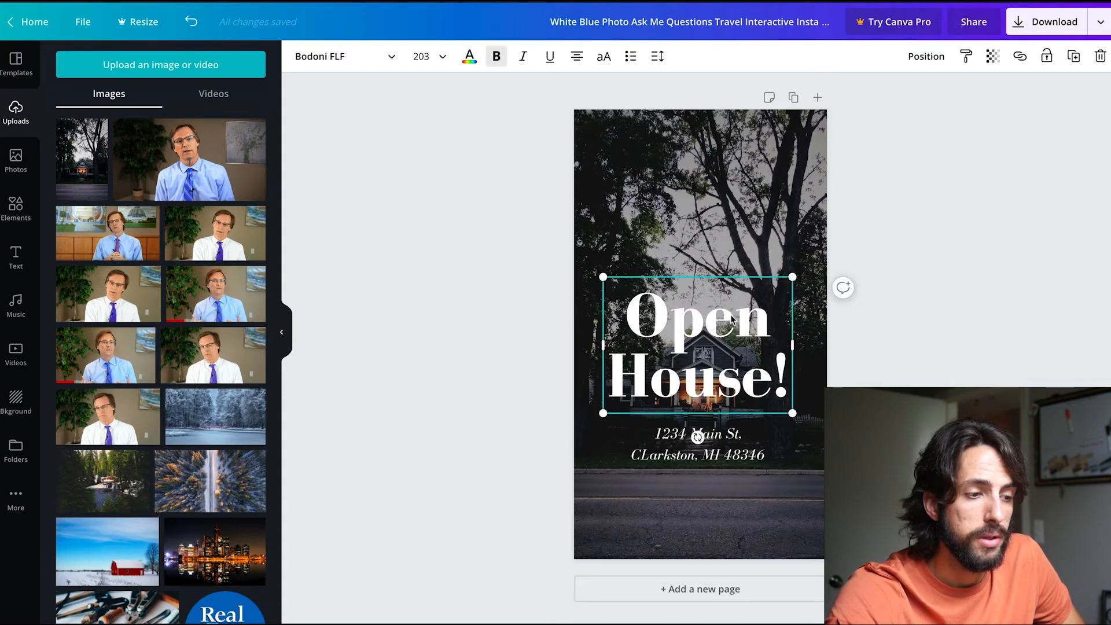
{"action": "left_click", "coordinate": [729, 459]}
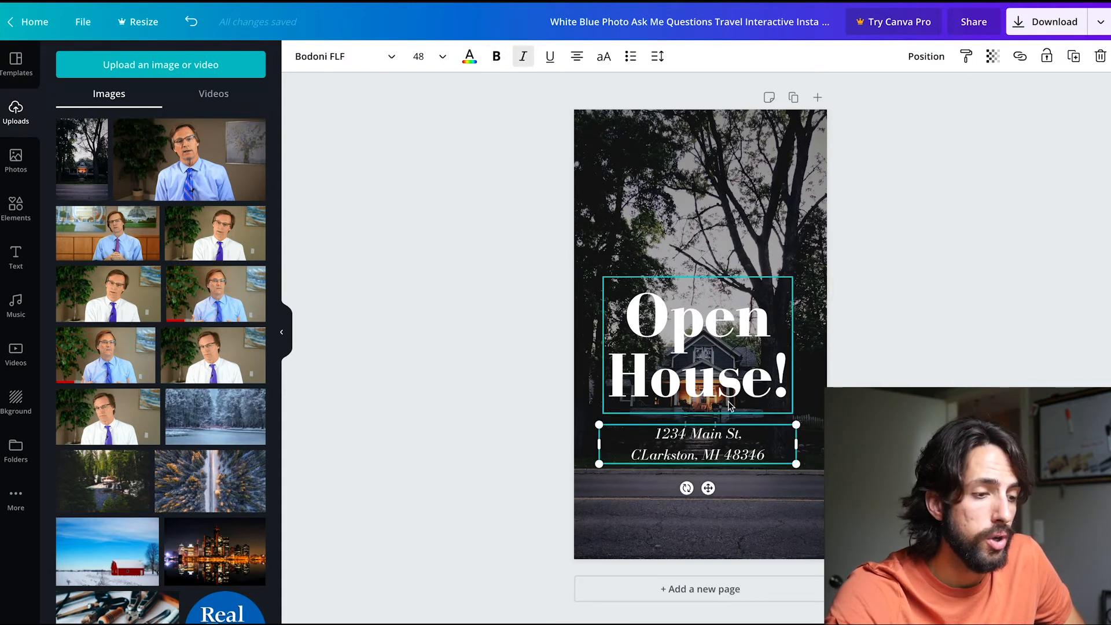
{"action": "left_click_drag", "start_coordinate": [724, 393], "coordinate": [727, 268]}
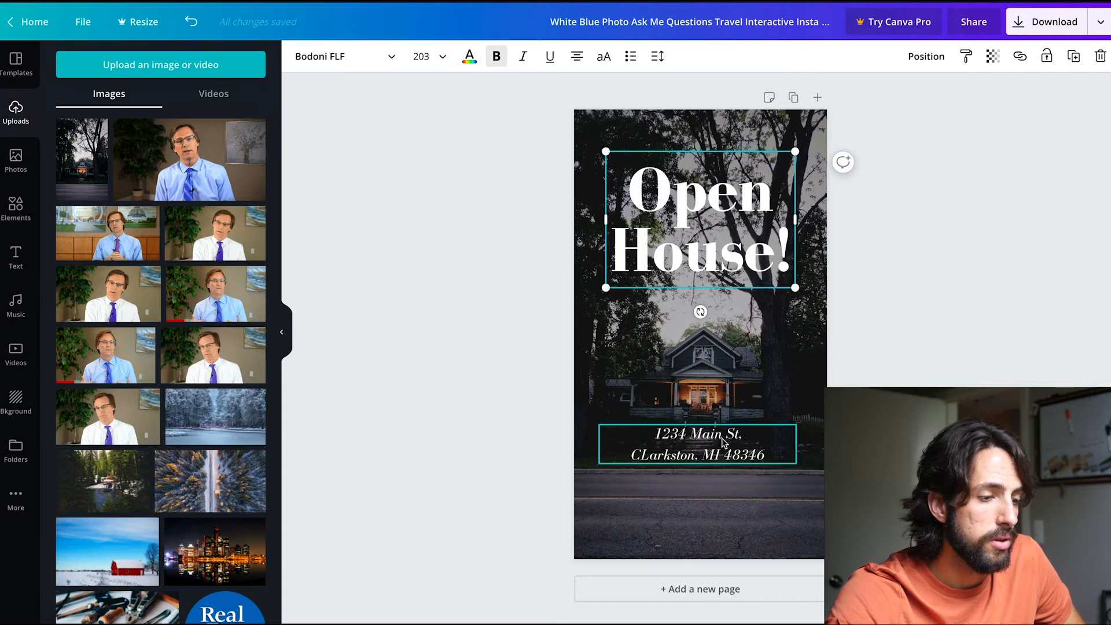
Nudge the address text down slightly and set its letter spacing to 35 and line height to 0.97.
{"action": "left_click", "coordinate": [700, 450]}
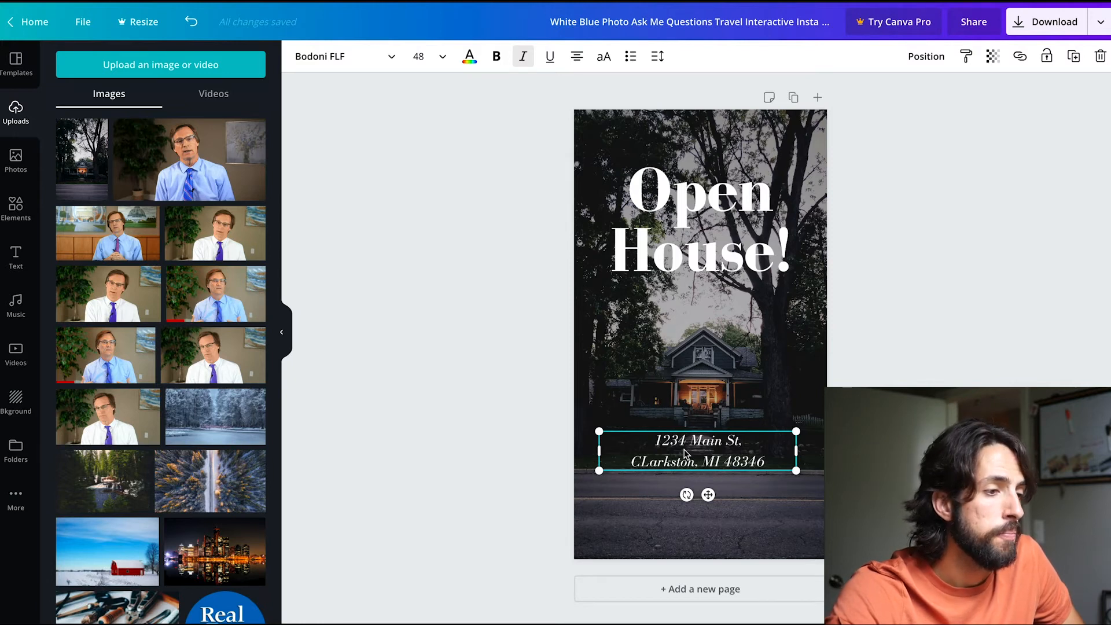
{"action": "left_click", "coordinate": [656, 61]}
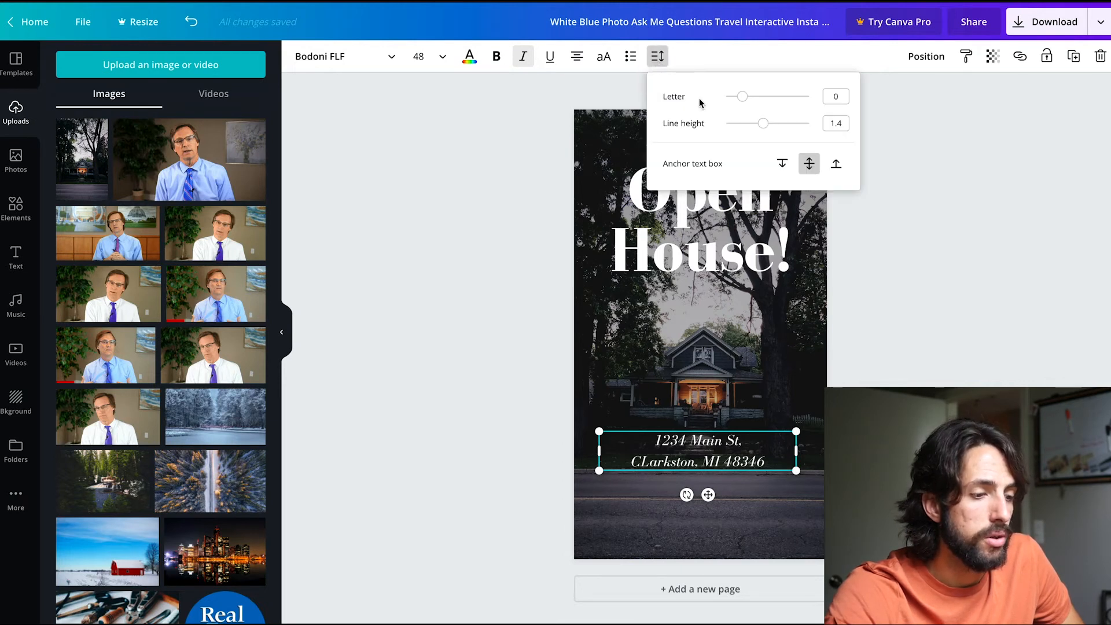
{"action": "left_click_drag", "start_coordinate": [741, 99], "coordinate": [747, 128]}
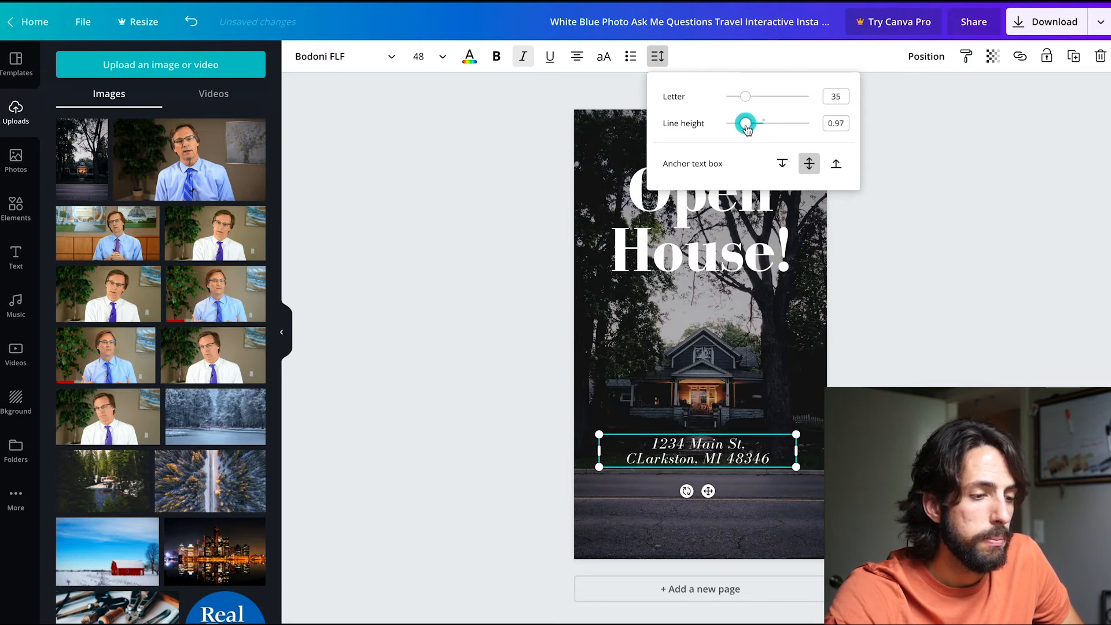
{"action": "left_click", "coordinate": [875, 317]}
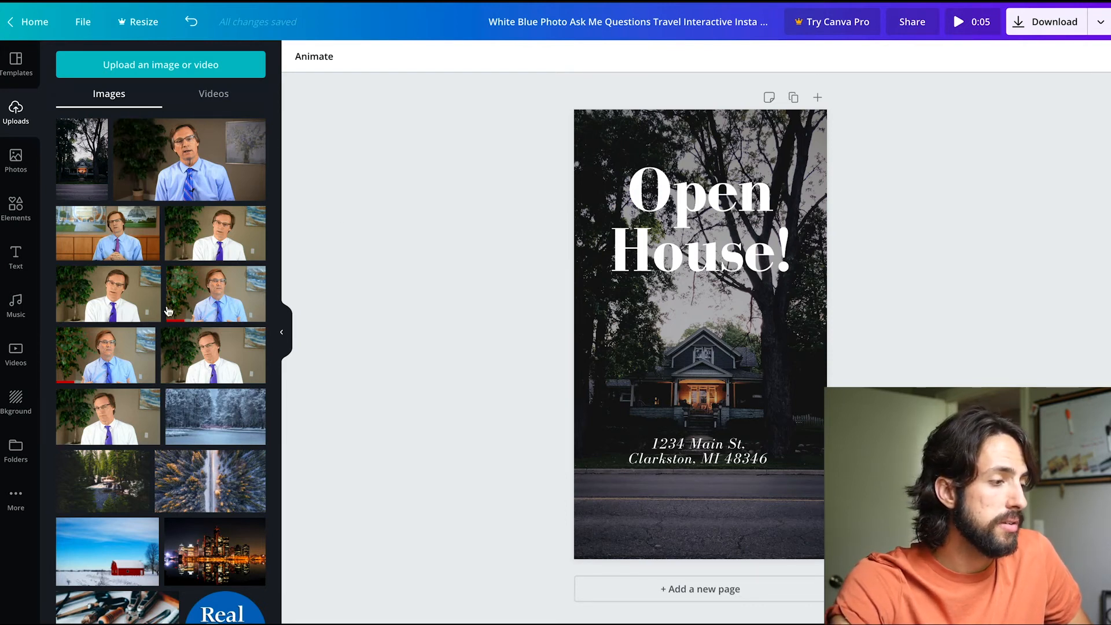
Add a subheading directly below the address and change its text to "Sunday!".
{"action": "left_click", "coordinate": [16, 256]}
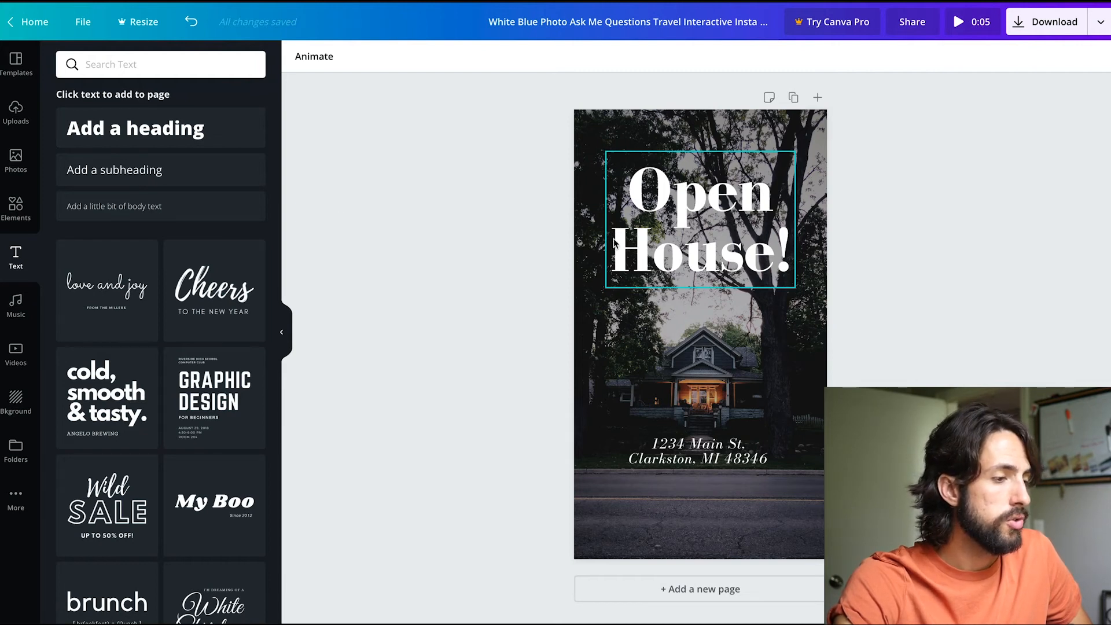
{"action": "left_click", "coordinate": [155, 173]}
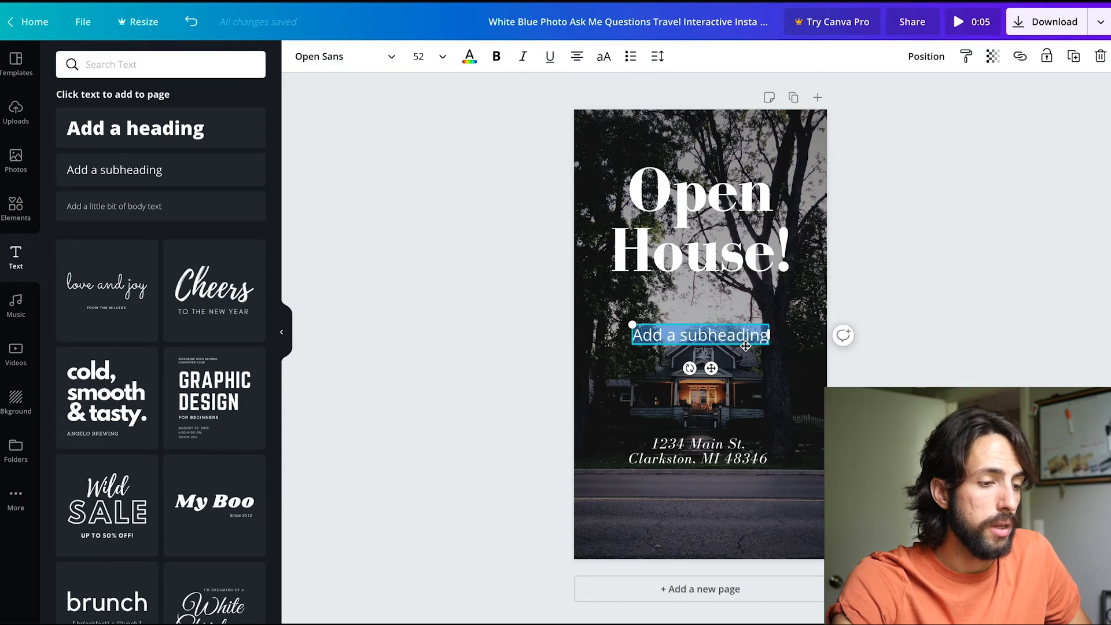
{"action": "left_click_drag", "start_coordinate": [747, 347], "coordinate": [747, 496]}
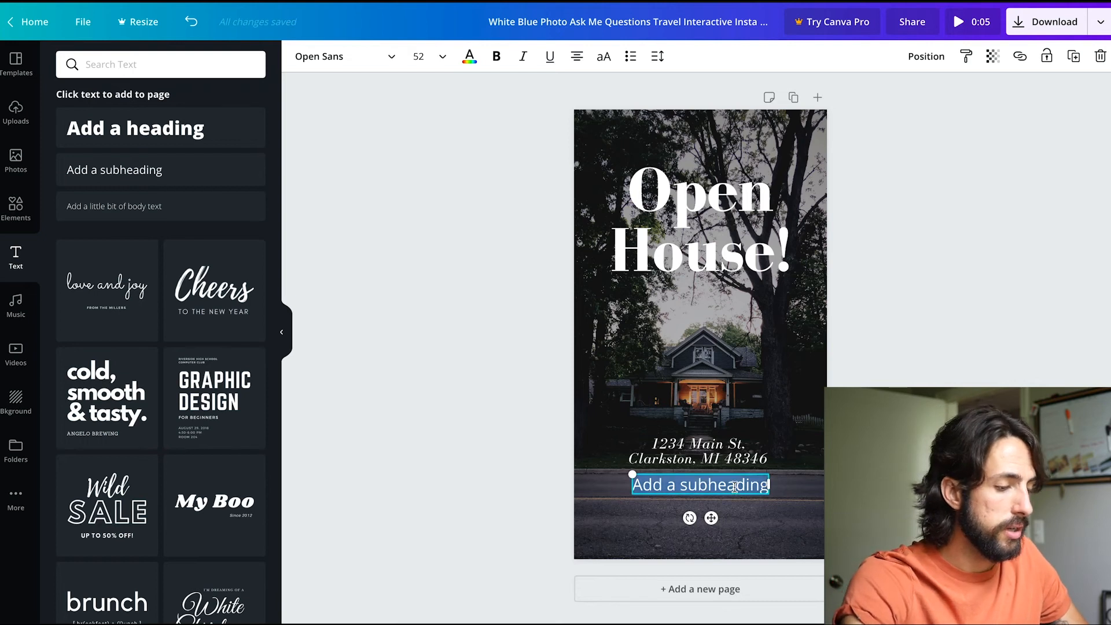
{"action": "type", "text": "Sund"}
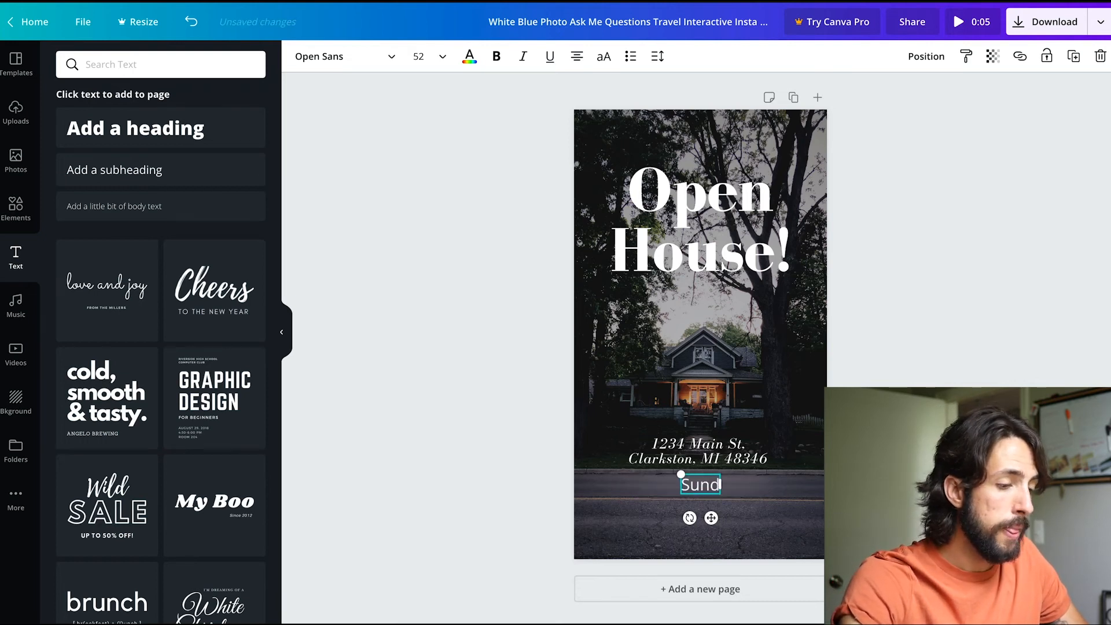
{"action": "type", "text": "ay!"}
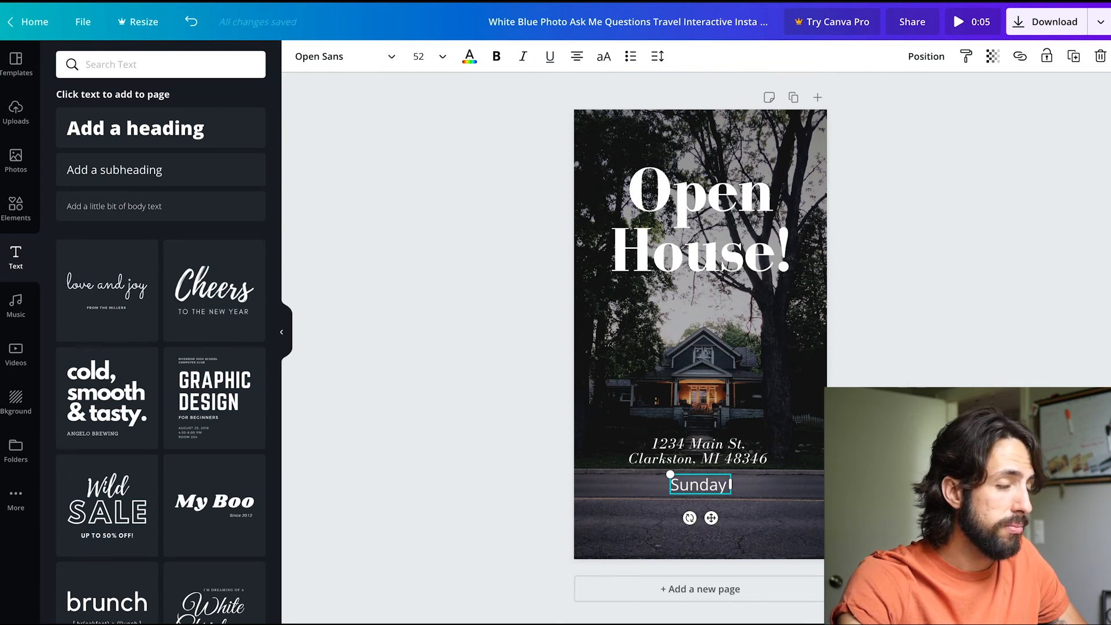
Replace the exclamation mark in the subheading below the address so the text reads "Sunday 30 @ 1-4pm".
{"action": "key", "text": "BackSpace"}
{"action": "type", "text": "30"}
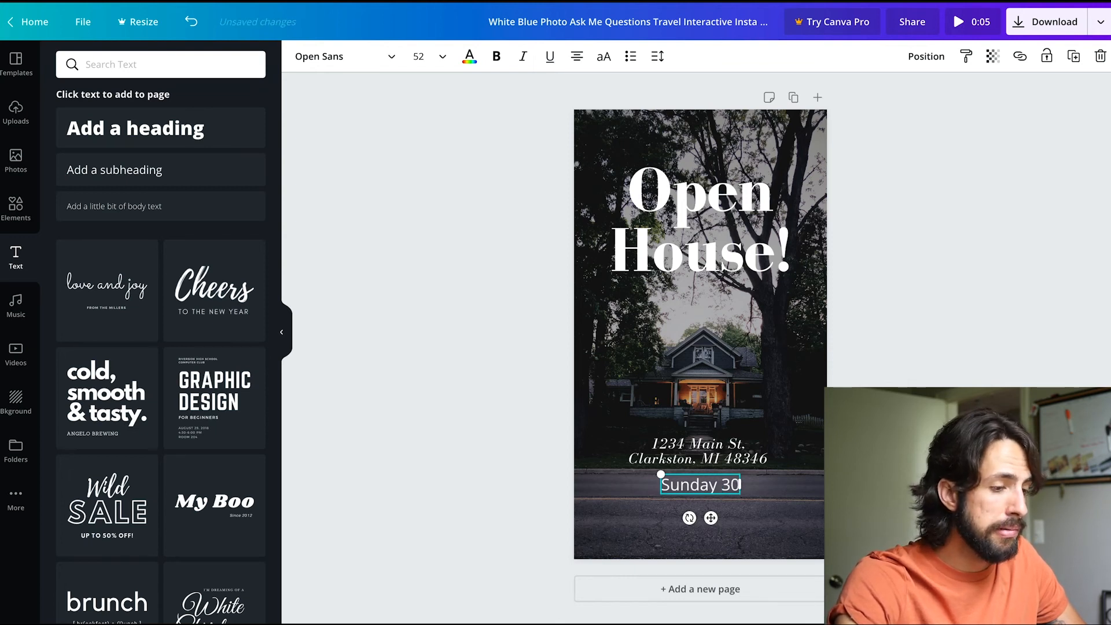
{"action": "type", "text": " @ 1-4pm"}
{"action": "key", "text": "Escape"}
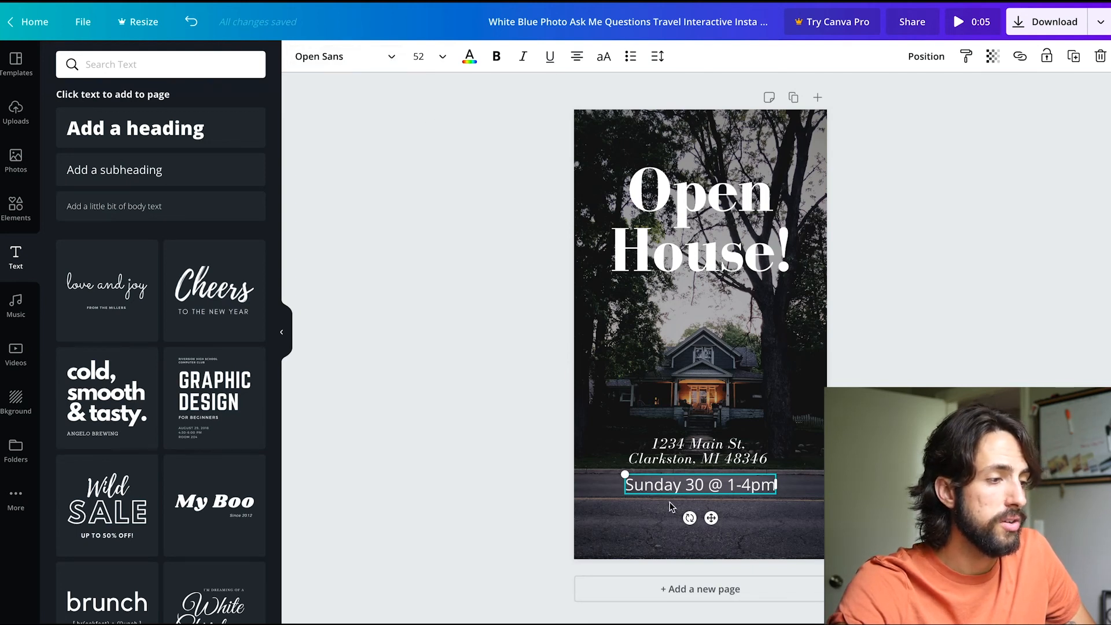
Try Abhaya Libre Regular and Alice on the date and time text, and settle on bold Bodoni FLF.
{"action": "left_click", "coordinate": [391, 59]}
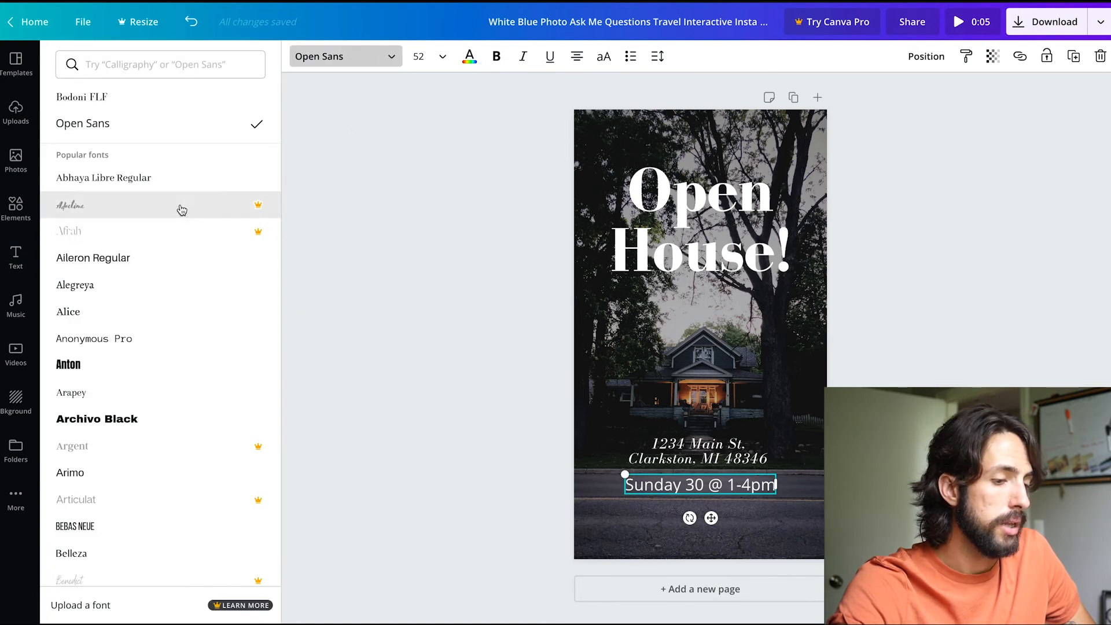
{"action": "left_click", "coordinate": [140, 185]}
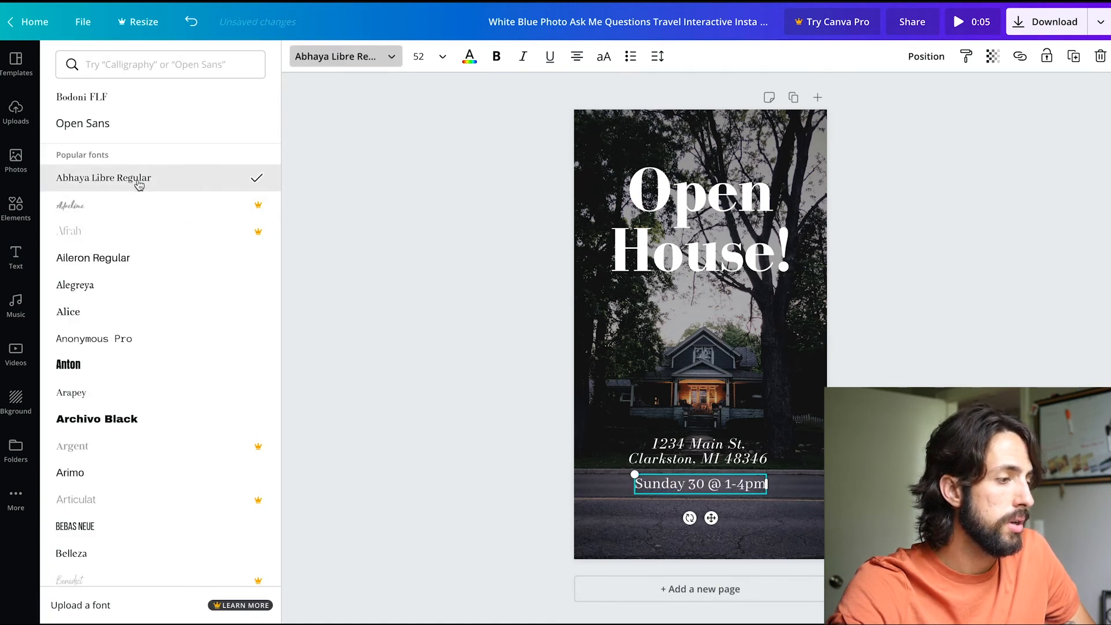
{"action": "left_click", "coordinate": [139, 313]}
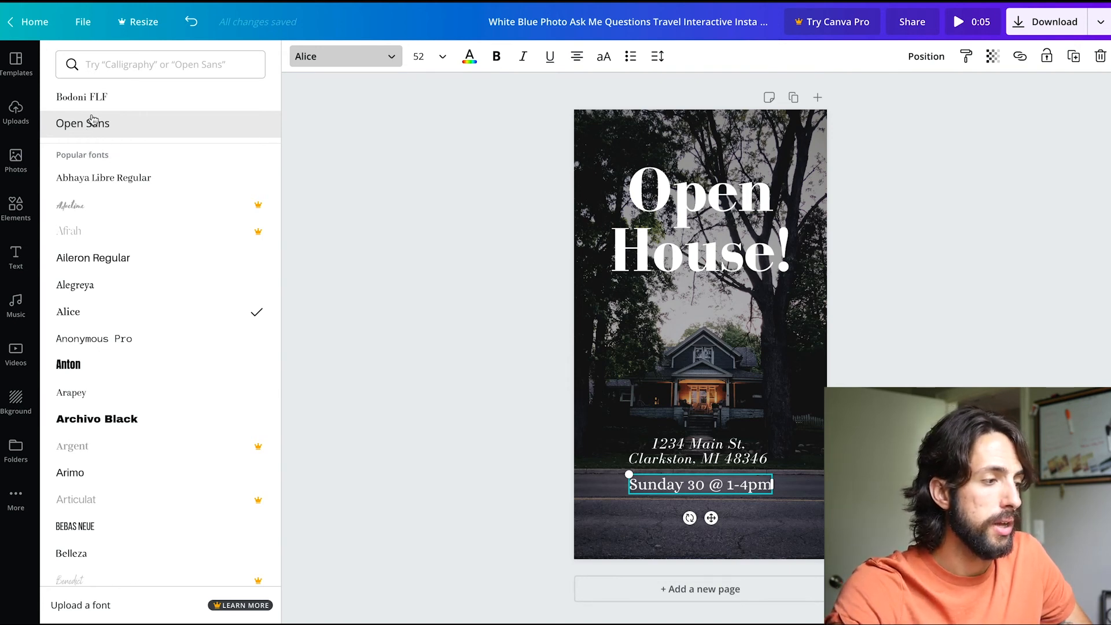
{"action": "left_click", "coordinate": [128, 103]}
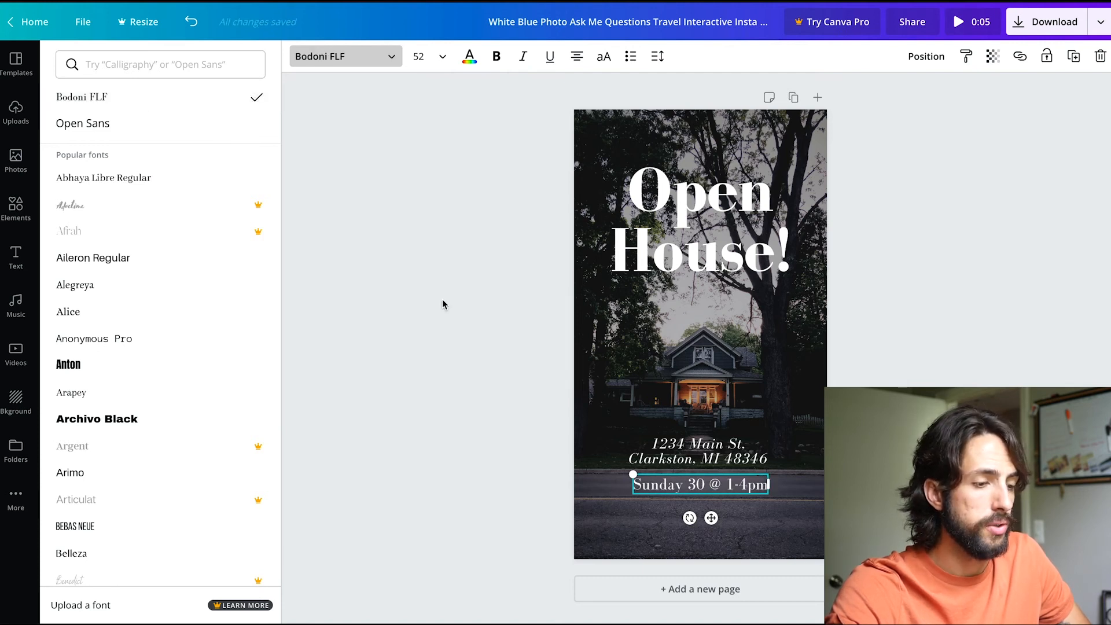
{"action": "left_click", "coordinate": [498, 56]}
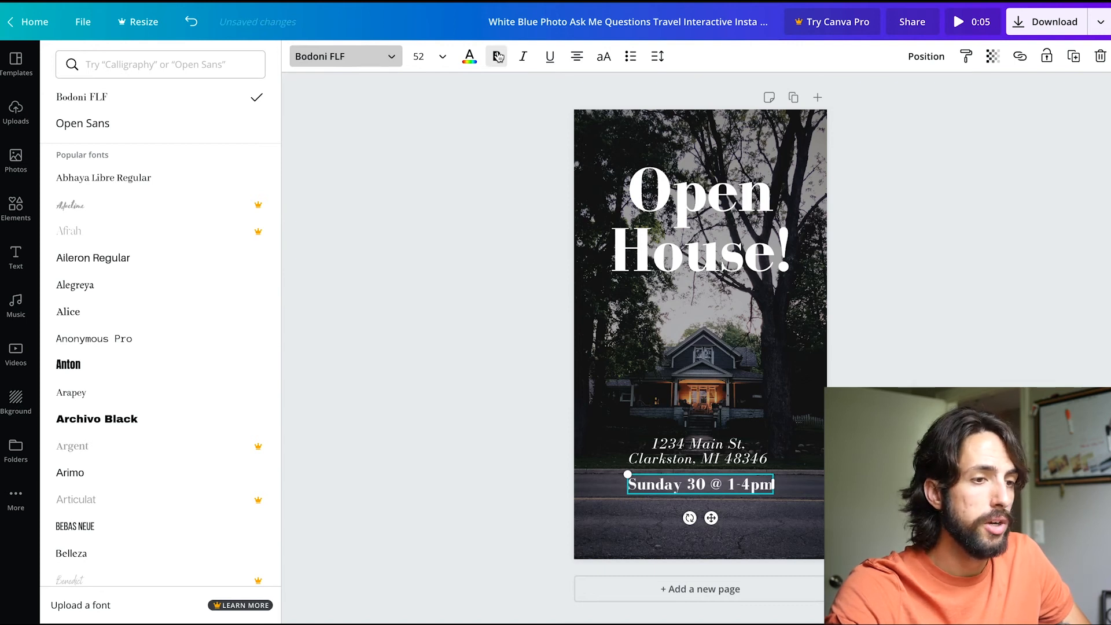
{"action": "left_click", "coordinate": [417, 350]}
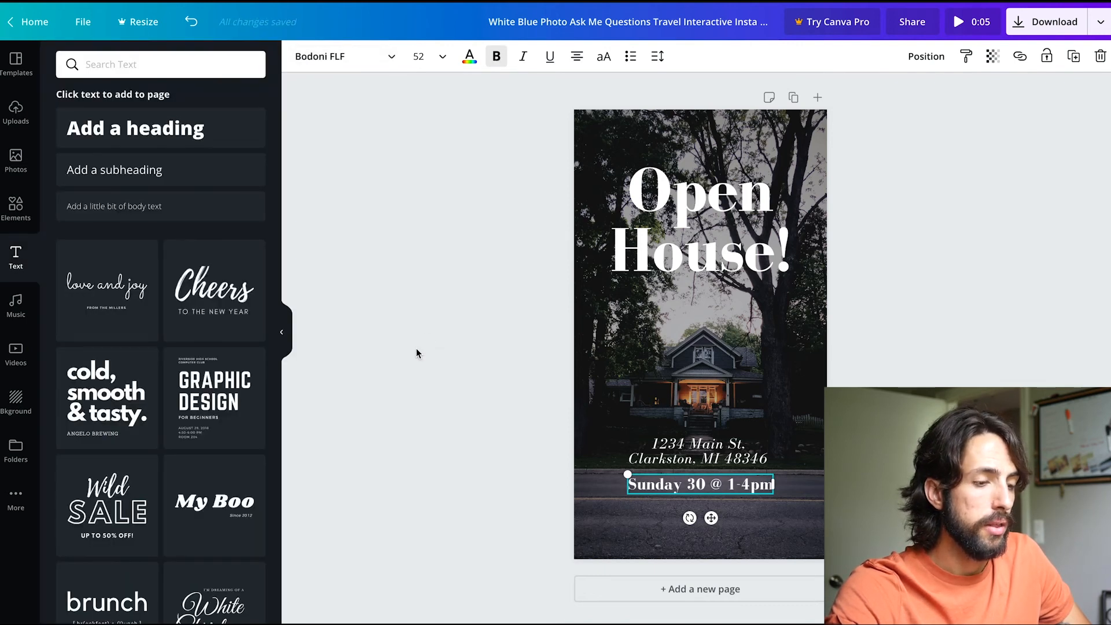
{"action": "left_click", "coordinate": [461, 330]}
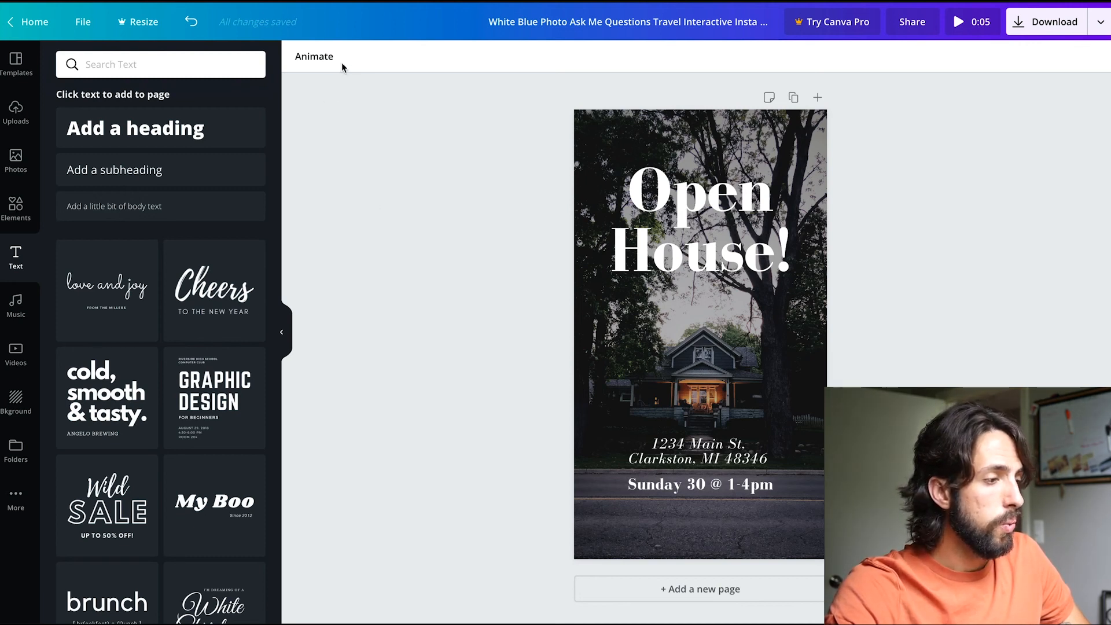
Try the None, Block, Pan and Rise animations on the whole page, and settle on Fade.
{"action": "left_click", "coordinate": [313, 59]}
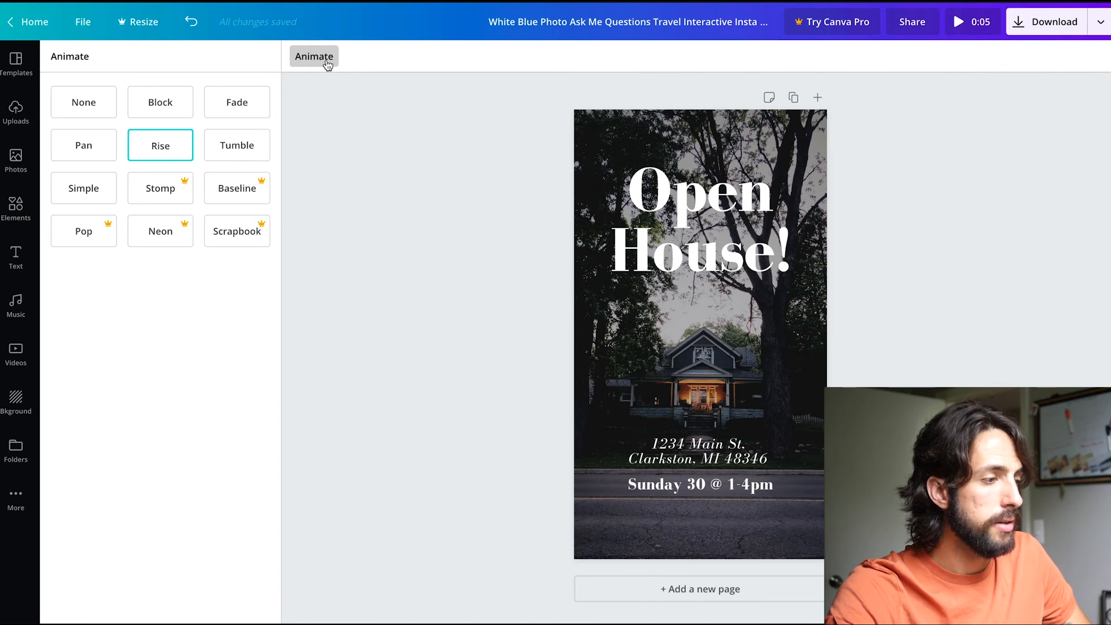
{"action": "left_click", "coordinate": [84, 103]}
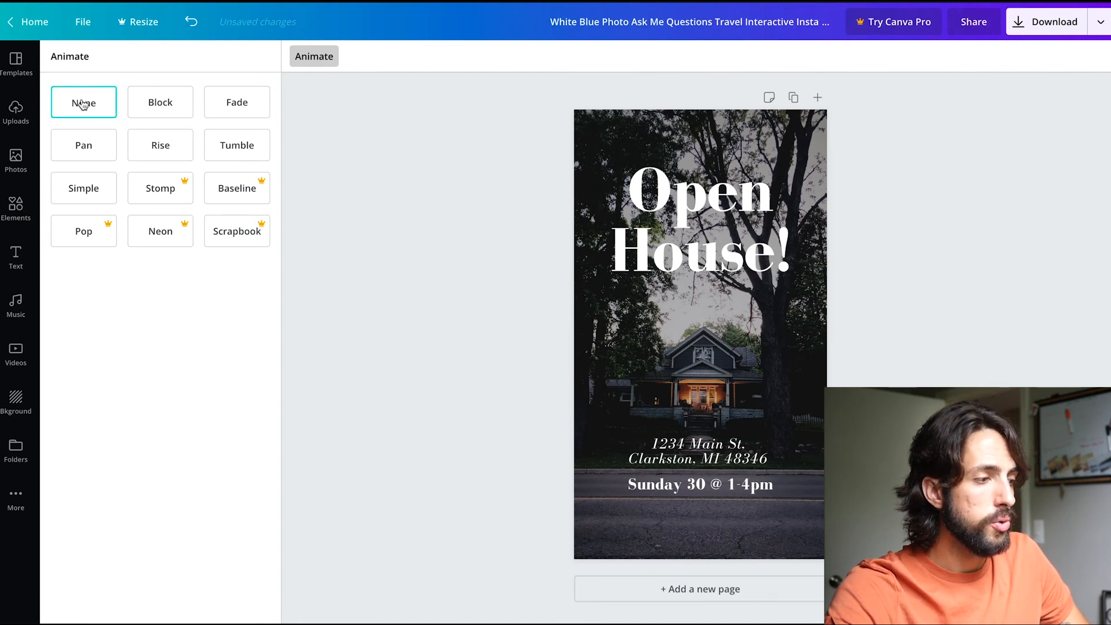
{"action": "left_click", "coordinate": [168, 113]}
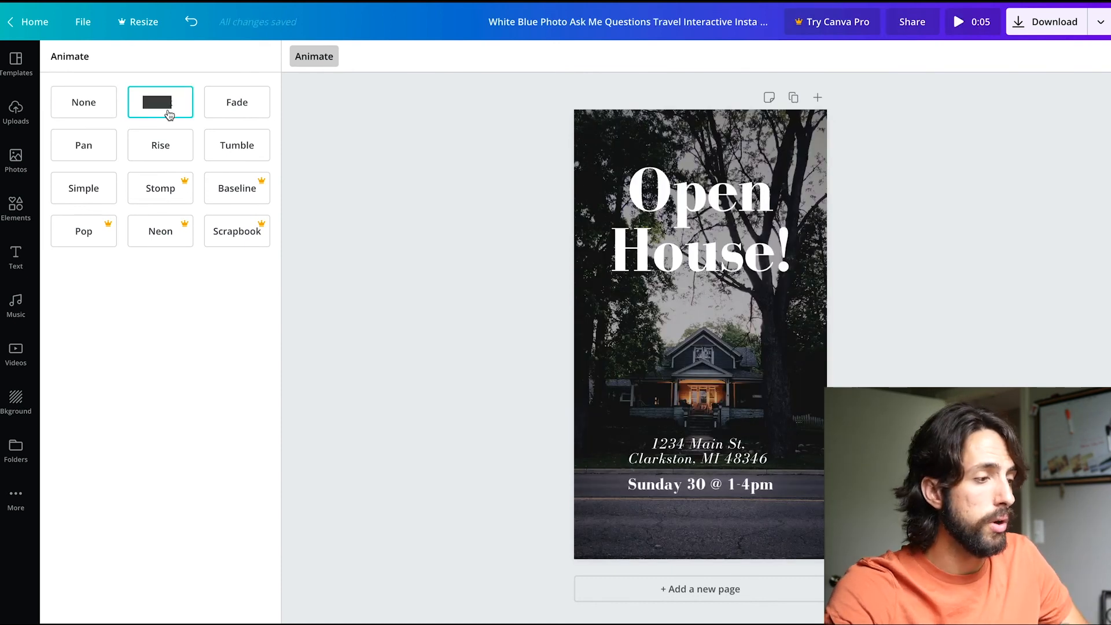
{"action": "left_click", "coordinate": [237, 110]}
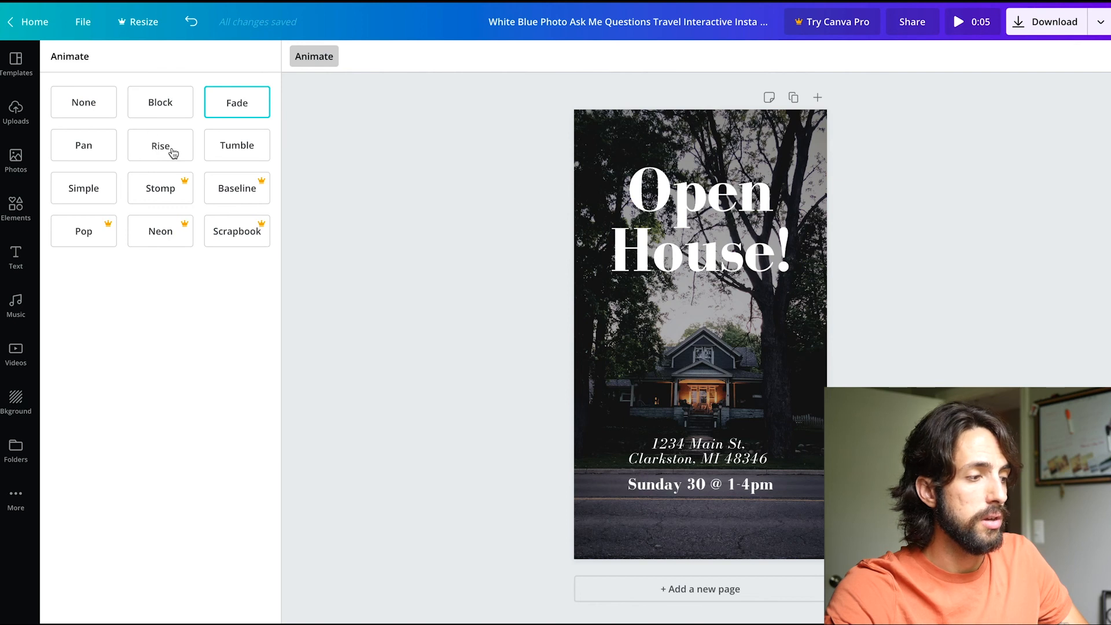
{"action": "left_click", "coordinate": [88, 157]}
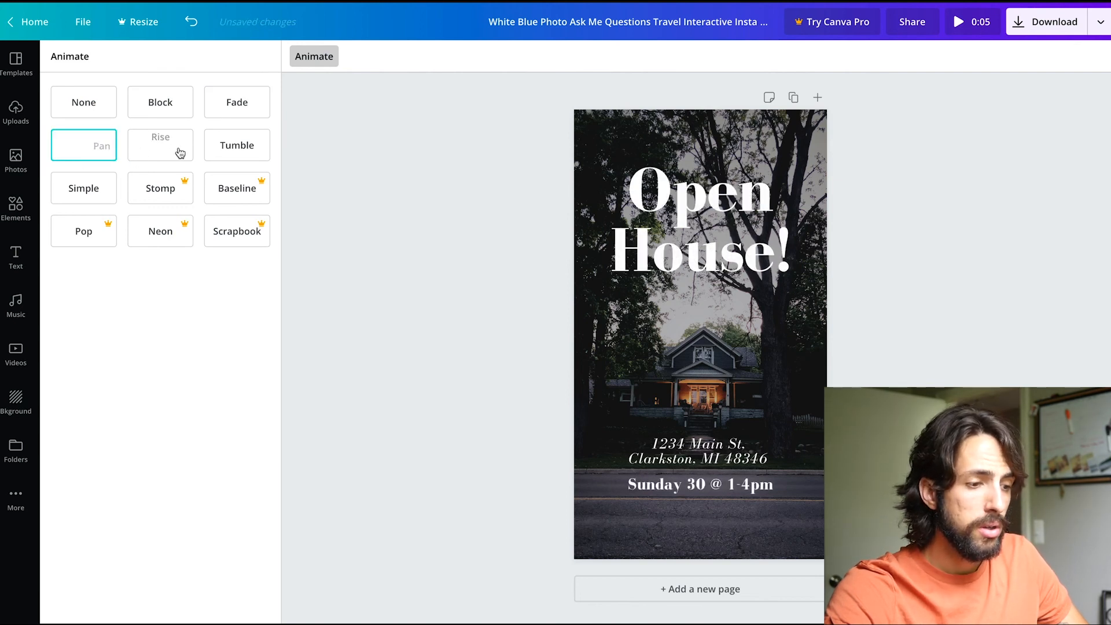
{"action": "left_click", "coordinate": [151, 150]}
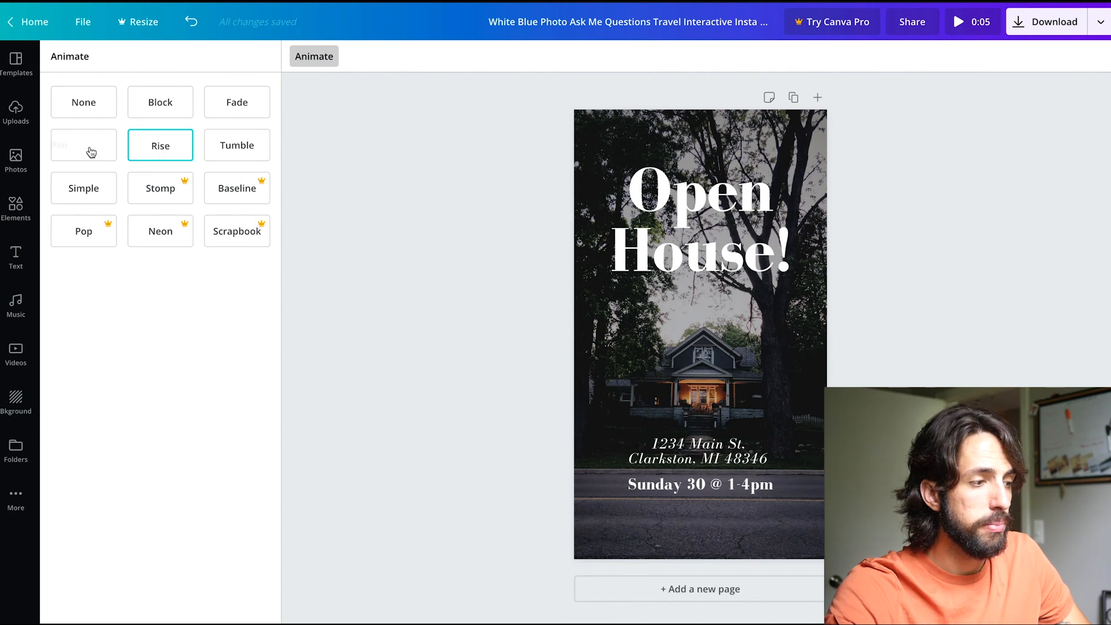
{"action": "left_click", "coordinate": [91, 152]}
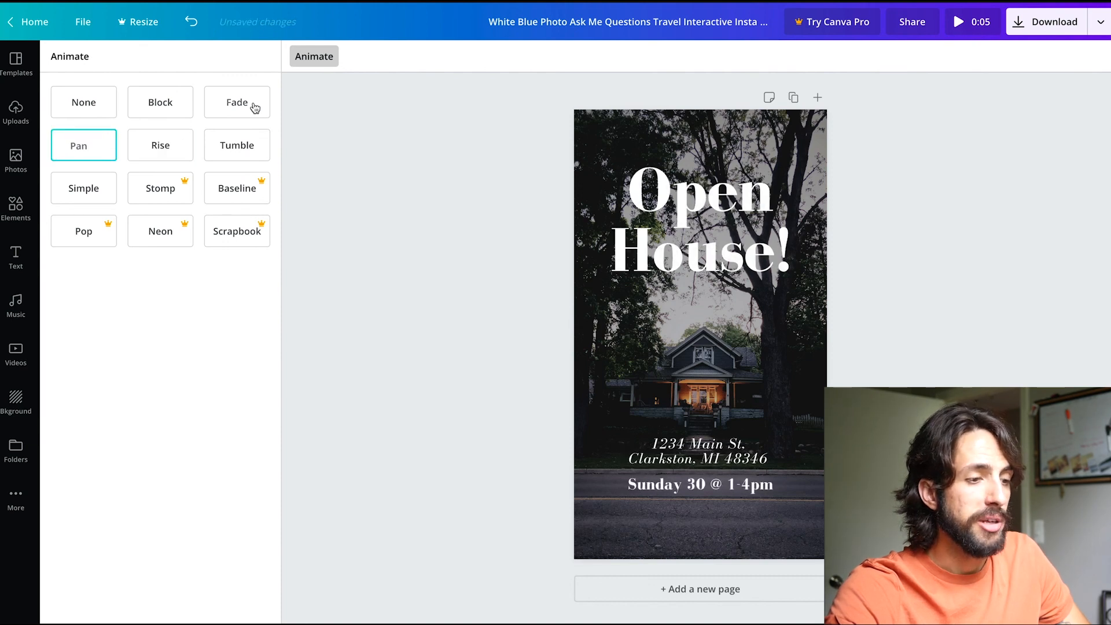
{"action": "left_click", "coordinate": [242, 110]}
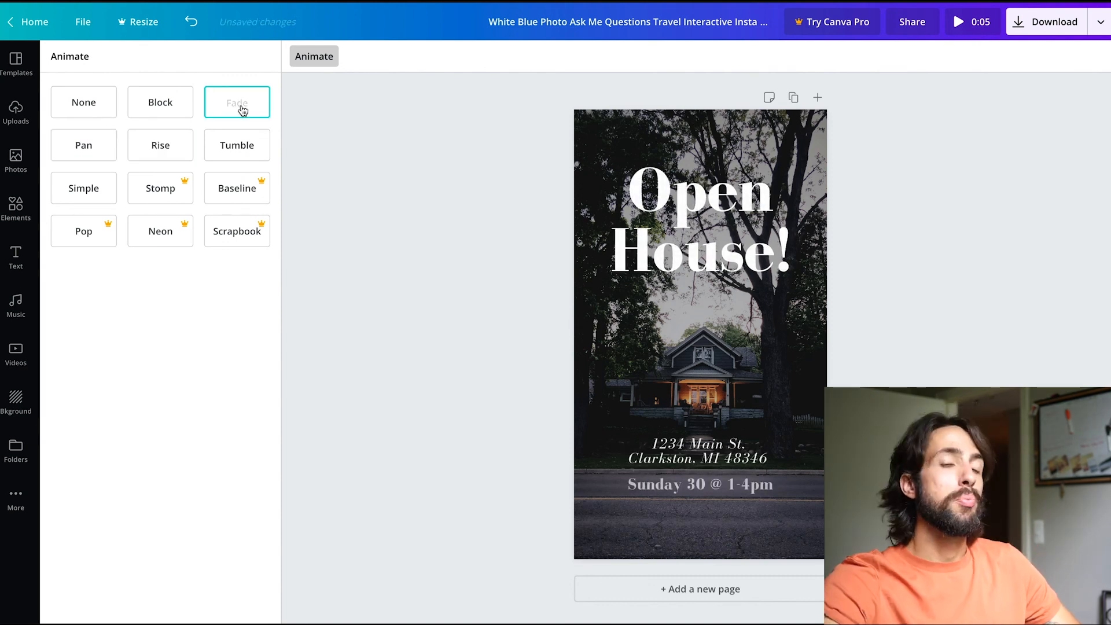